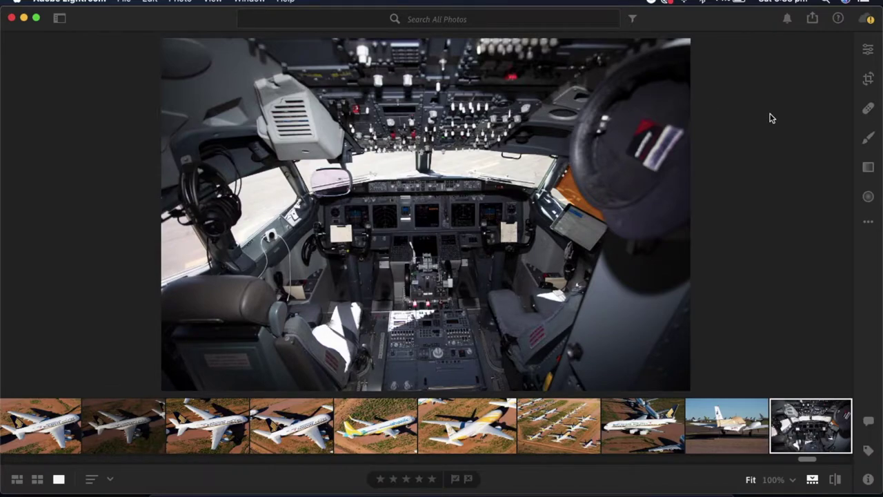
Turn on Remove Chromatic Aberration and Enable Lens Corrections in the Optics section.
click(868, 52)
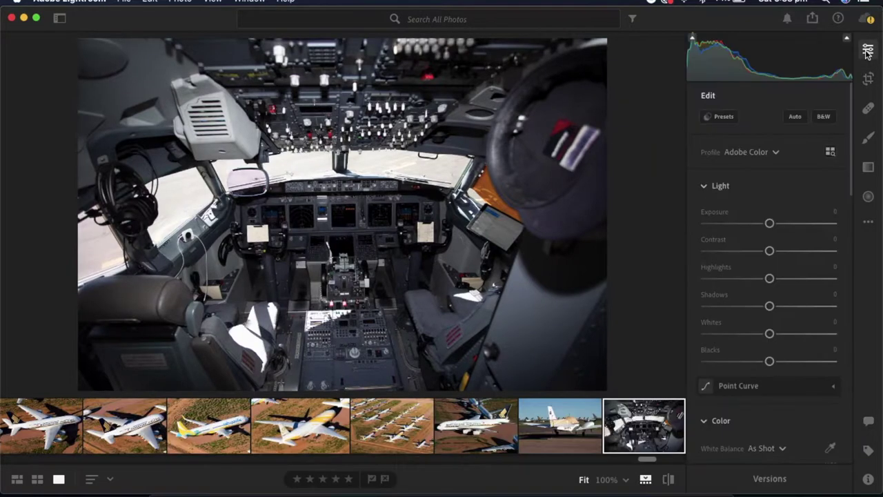
scroll(776, 345, down, 15)
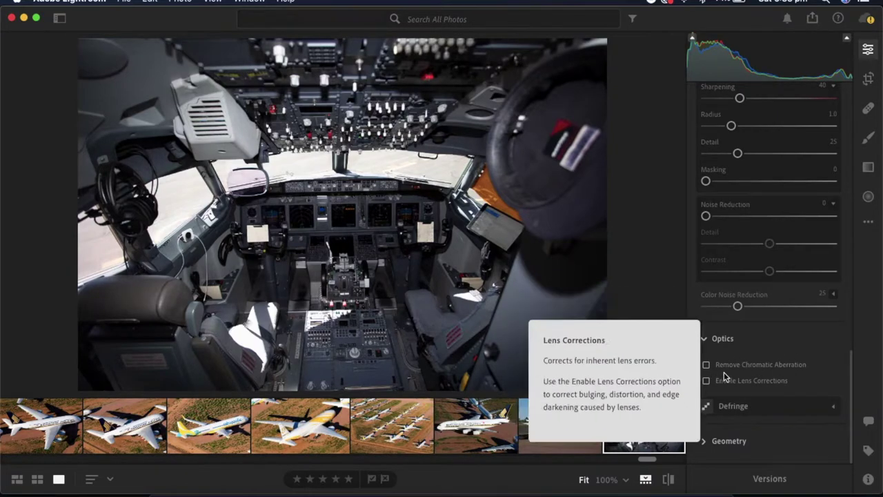
mouse_move(738, 370)
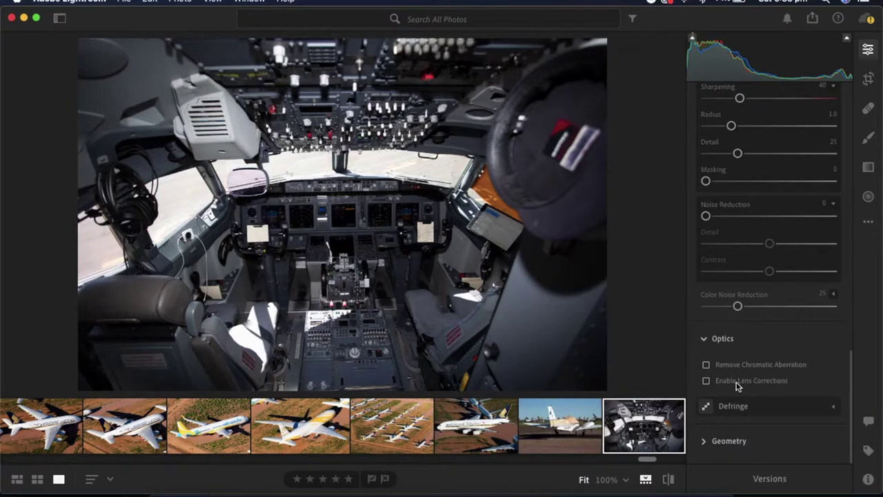
click(736, 366)
click(737, 384)
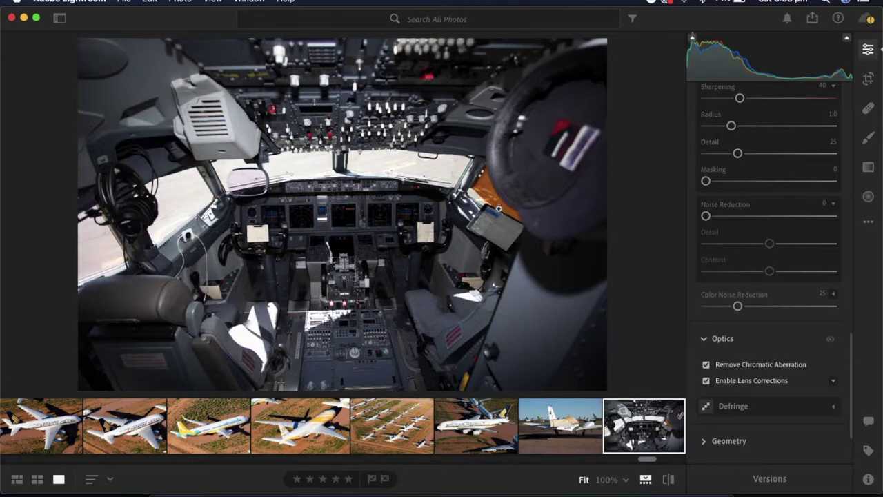
After glancing at the photo info, set Noise Reduction to 30.
key(i)
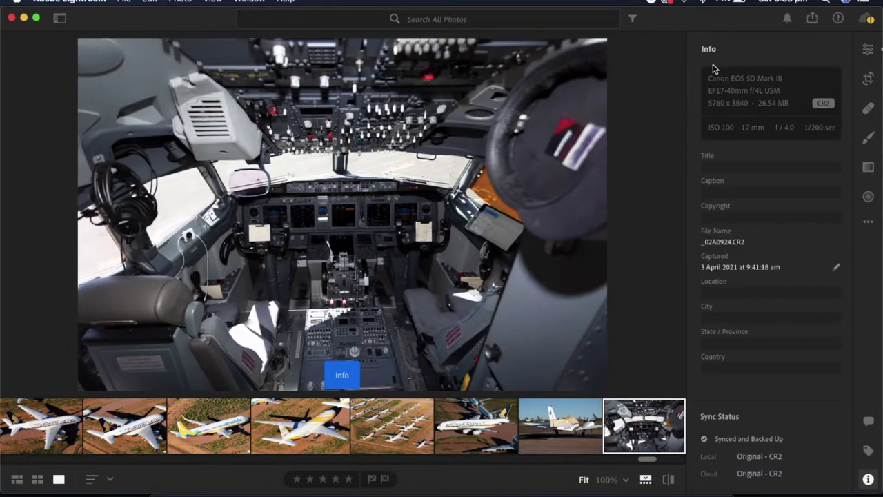
click(873, 54)
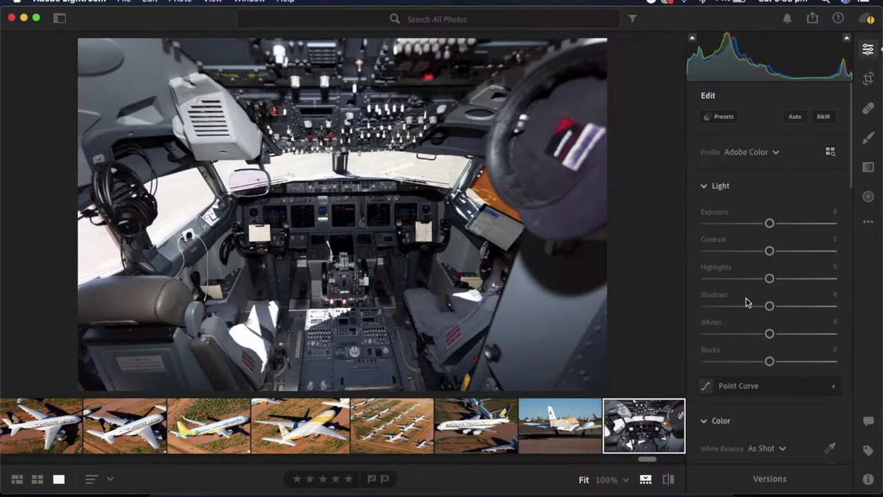
scroll(746, 304, down, 10)
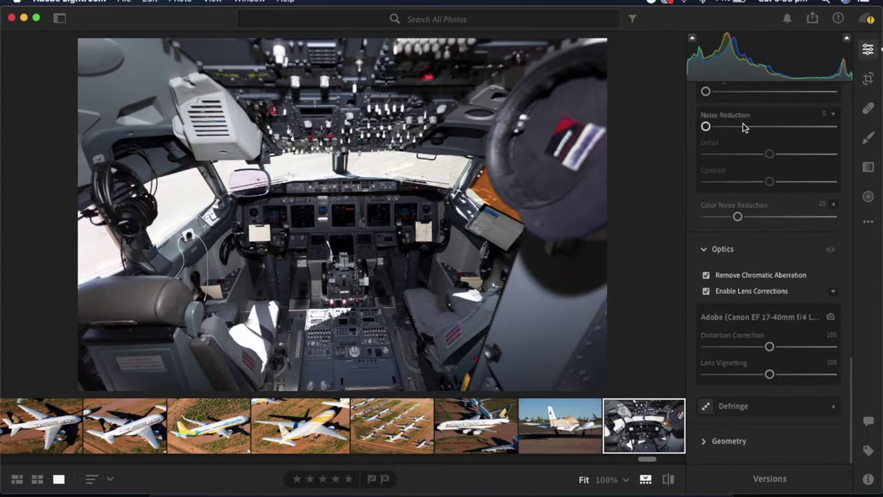
click(742, 127)
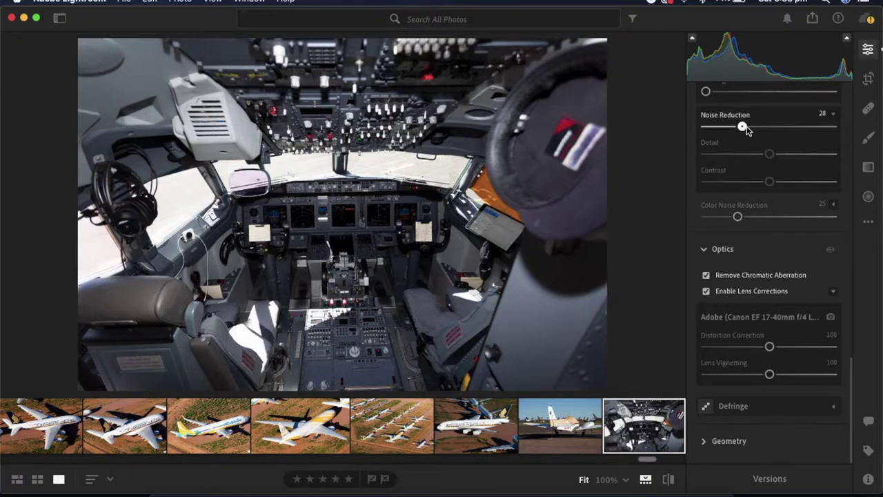
drag(744, 128, 748, 128)
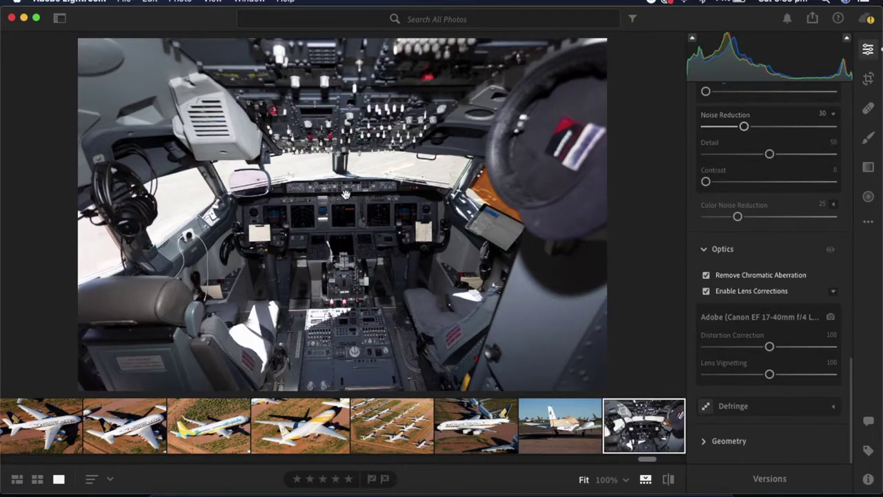
Check cockpit detail at 100%, then raise Sharpening from 40 to 80.
click(346, 194)
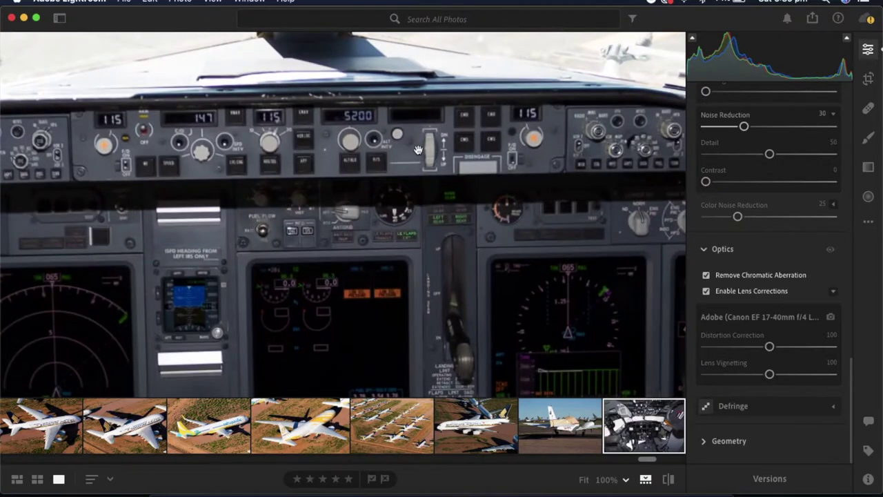
scroll(397, 149, left, 5)
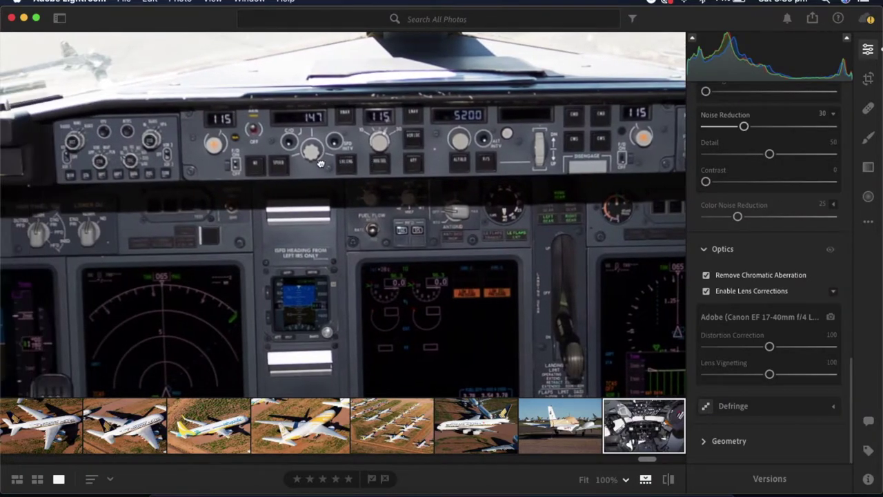
click(422, 209)
scroll(810, 201, up, 3)
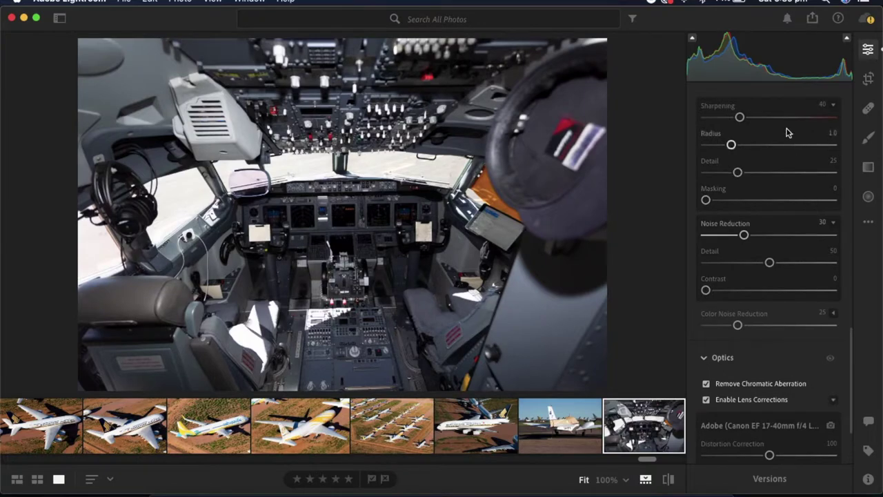
drag(781, 118, 773, 117)
Inspect the windshield post and instrument panel at 100%, then raise Contrast to +30.
scroll(774, 197, up, 10)
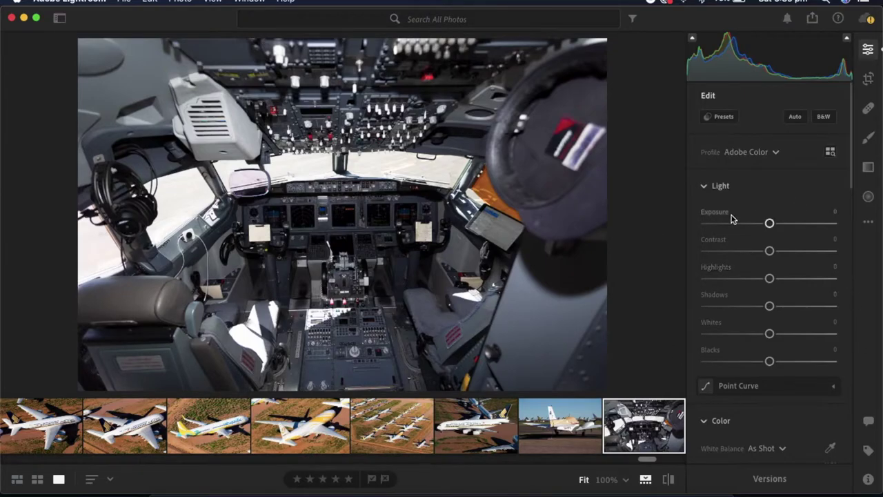
click(354, 161)
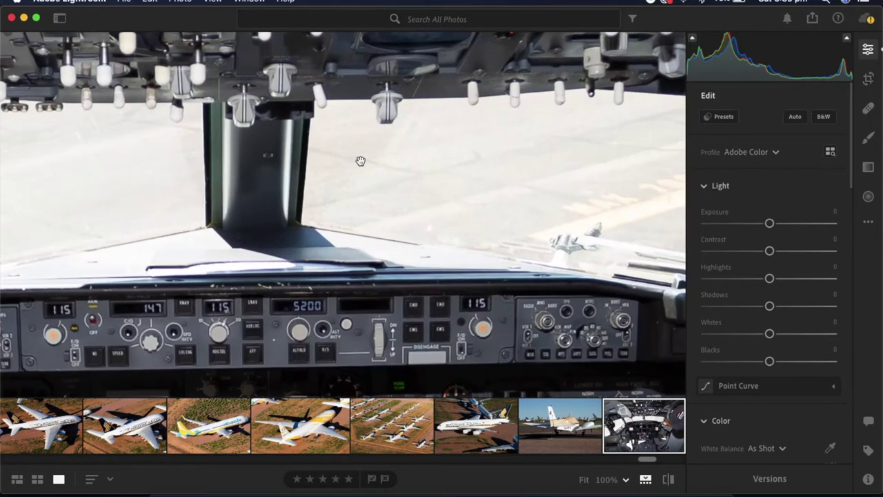
click(428, 200)
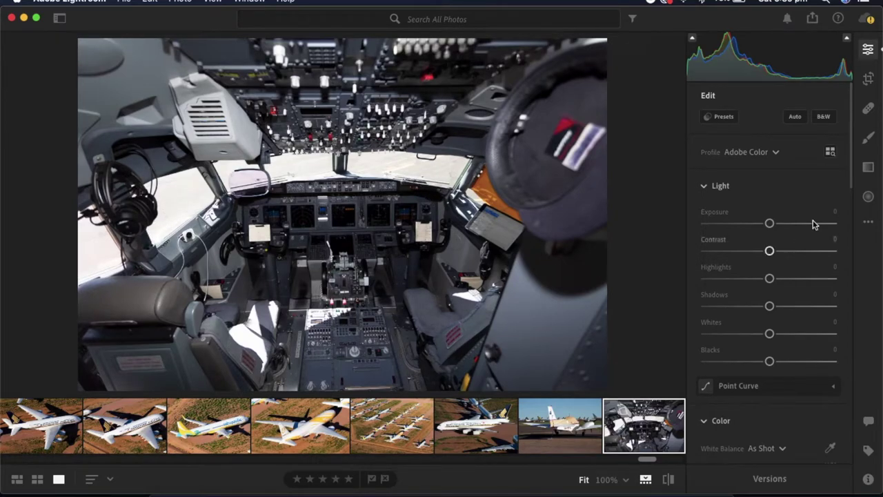
click(356, 217)
click(445, 226)
click(787, 252)
drag(787, 251, 789, 251)
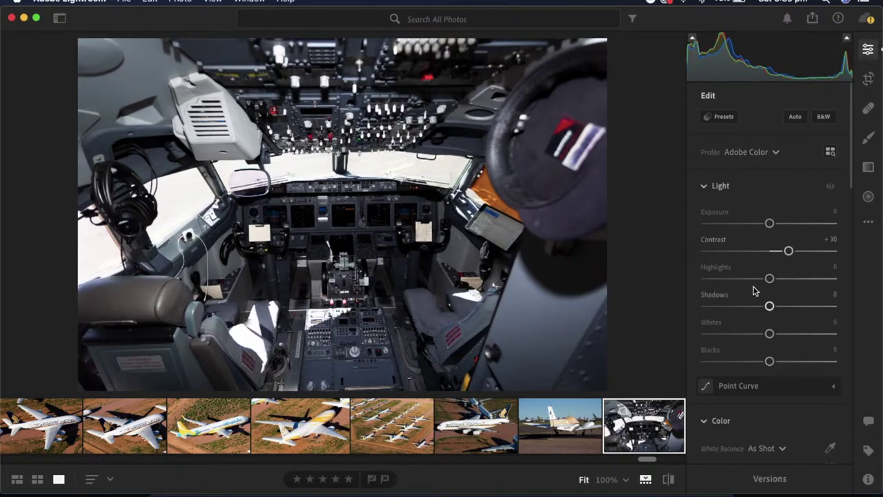
Pull Highlights down to −50 and check the windshield and instrument panel at 100%.
click(731, 279)
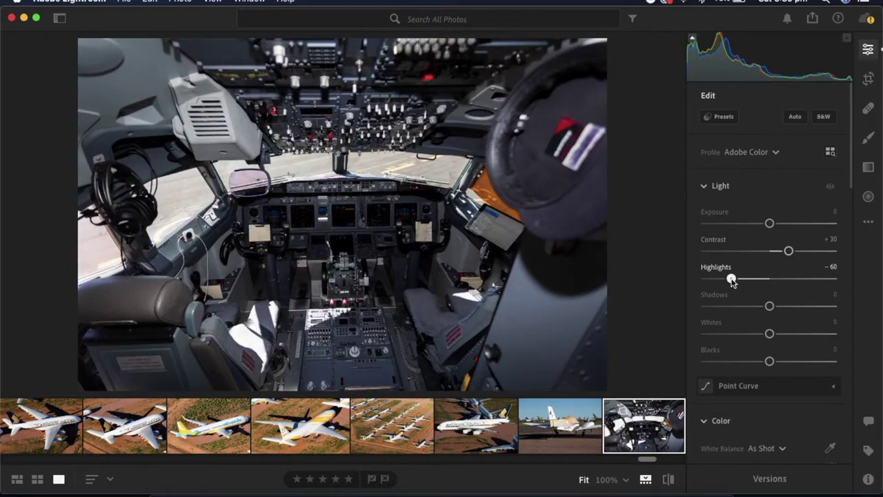
drag(732, 280, 738, 281)
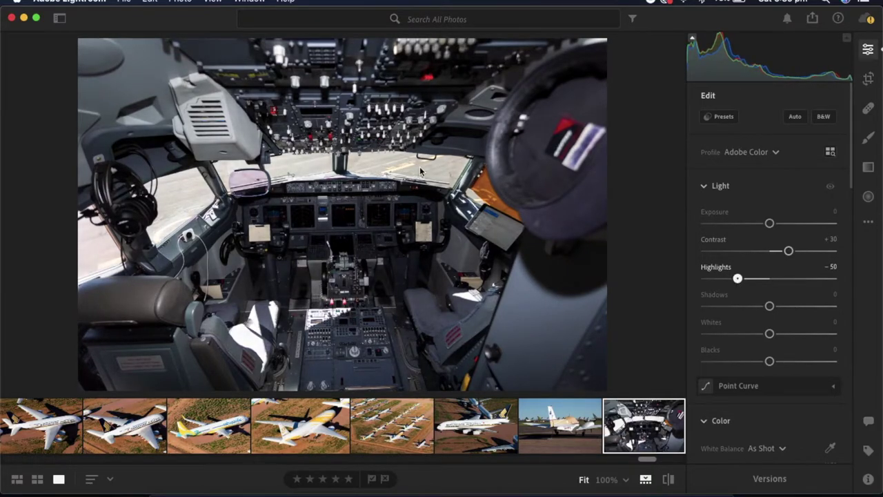
click(333, 165)
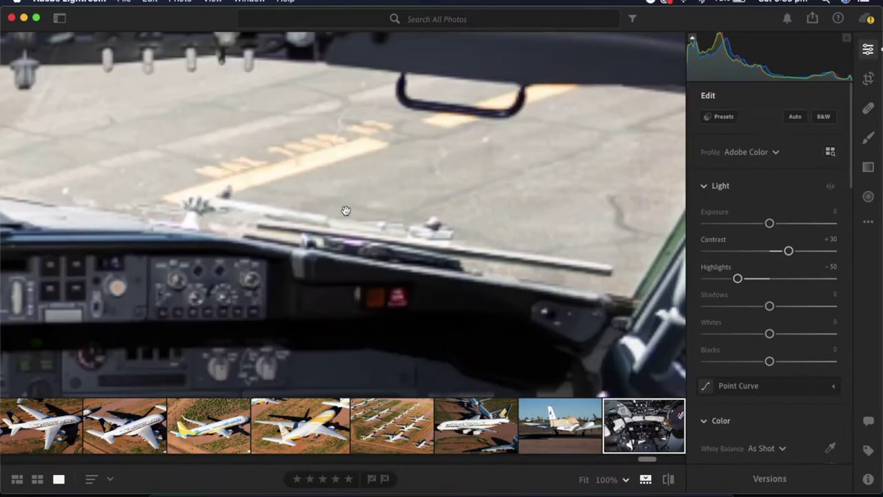
click(329, 78)
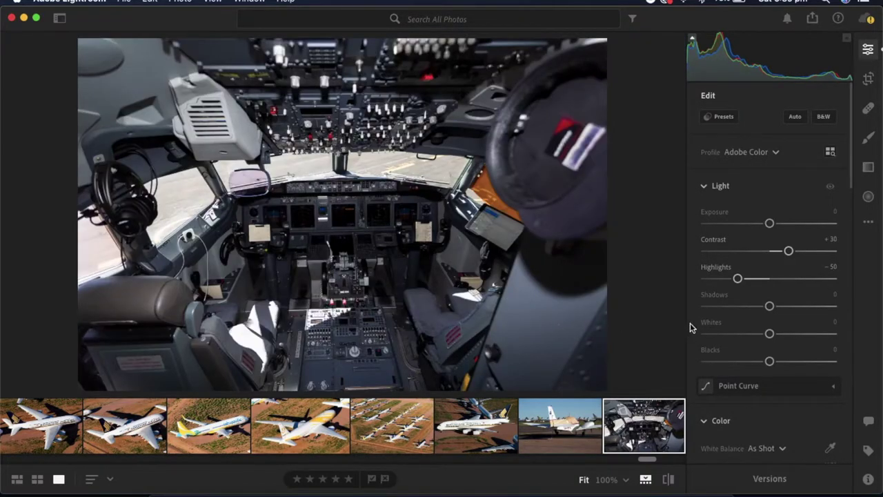
click(386, 211)
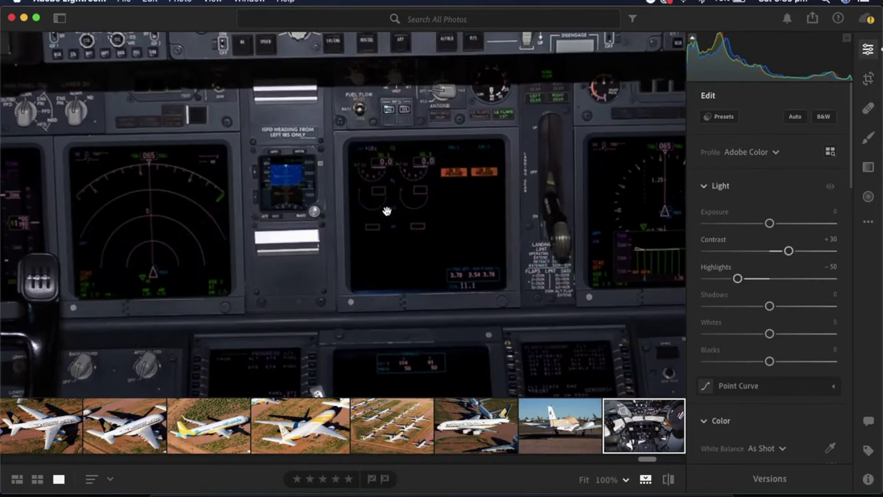
click(423, 150)
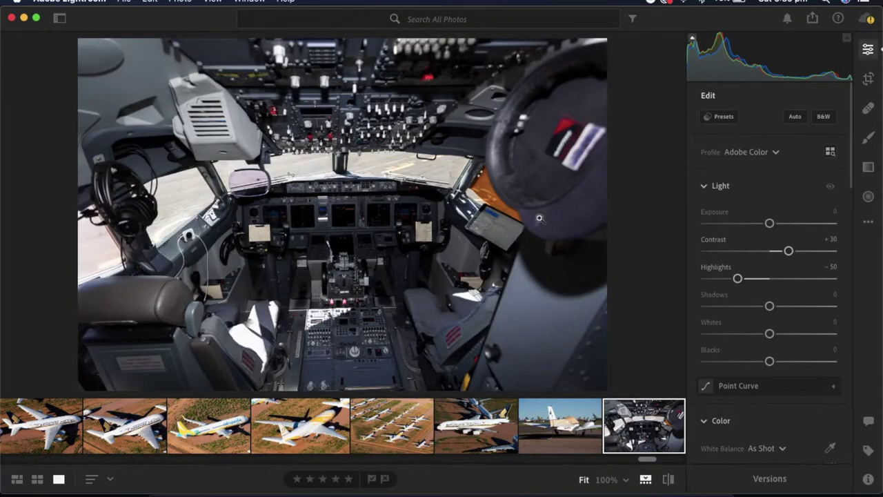
Crop to a 4 x 3 ratio, straighten by +0.59, tighten from the top and apply.
click(869, 80)
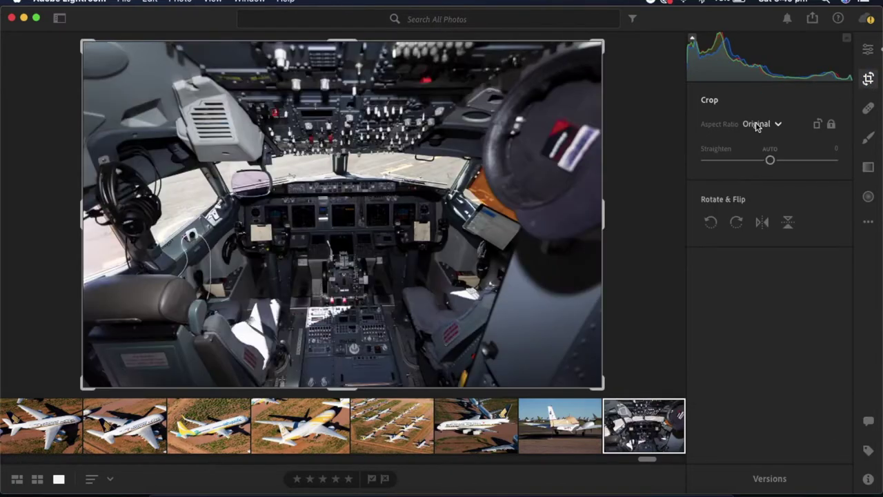
click(758, 125)
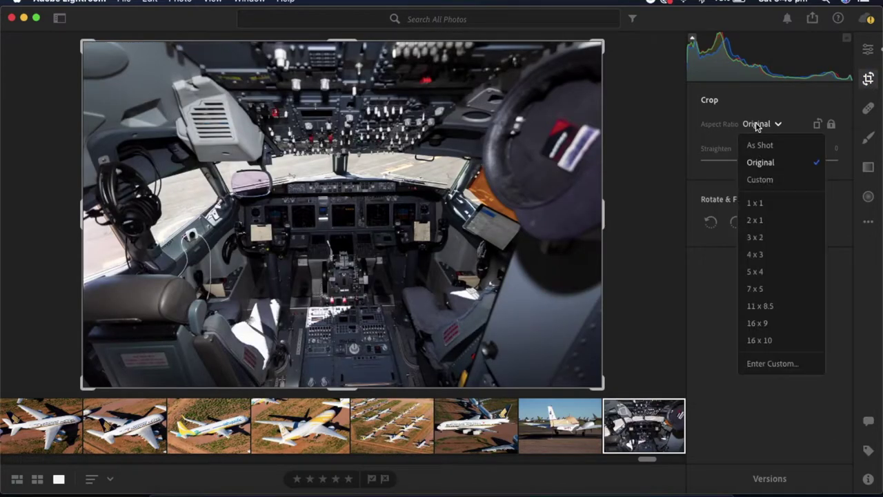
click(777, 259)
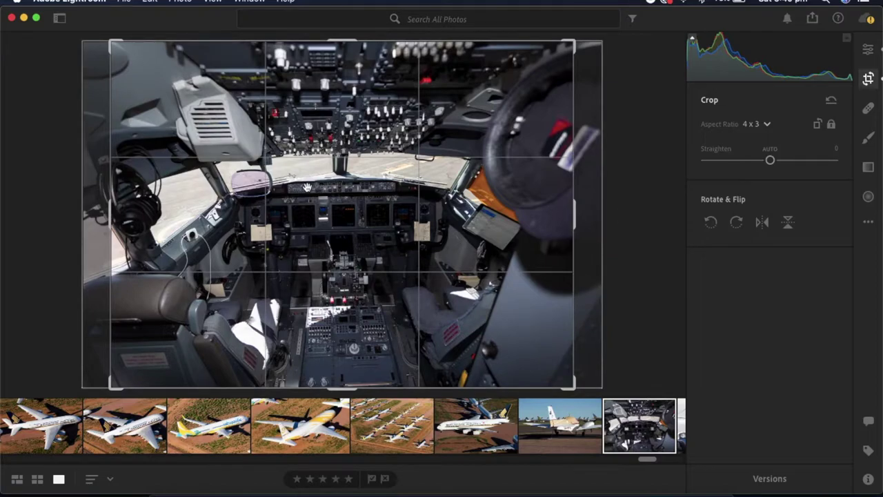
drag(583, 212, 592, 208)
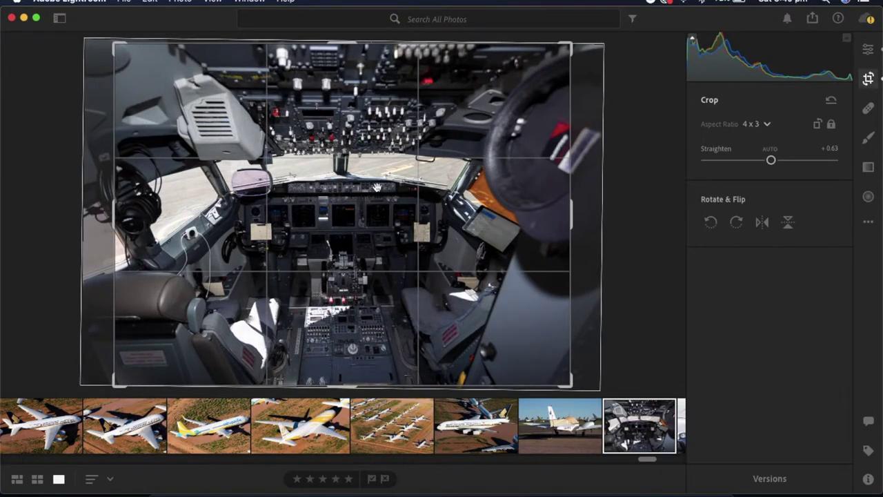
drag(593, 201, 593, 201)
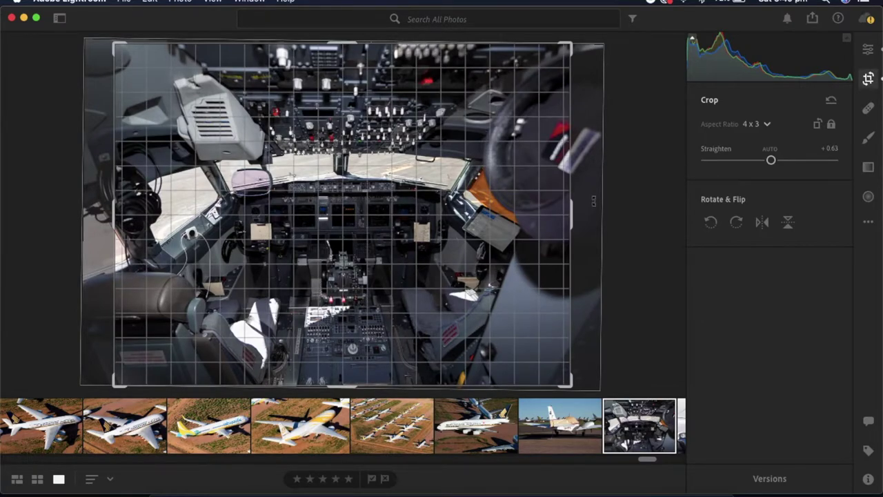
drag(593, 201, 593, 201)
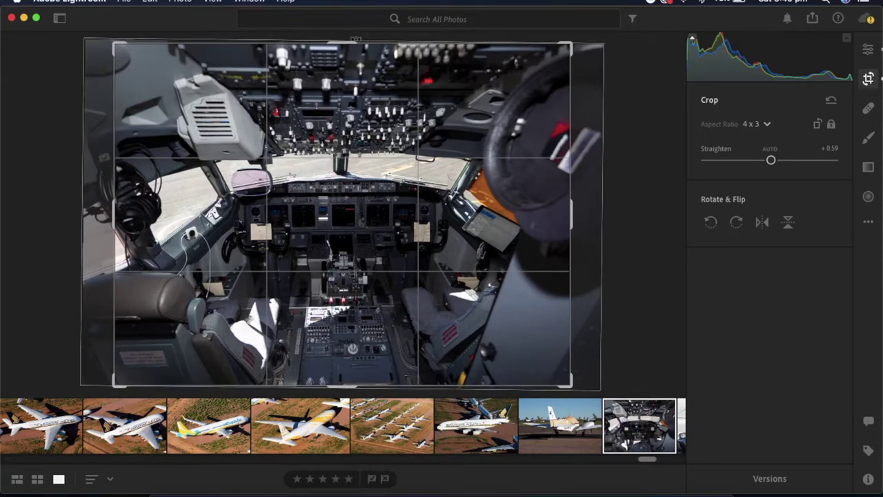
drag(353, 41, 355, 55)
drag(354, 152, 359, 163)
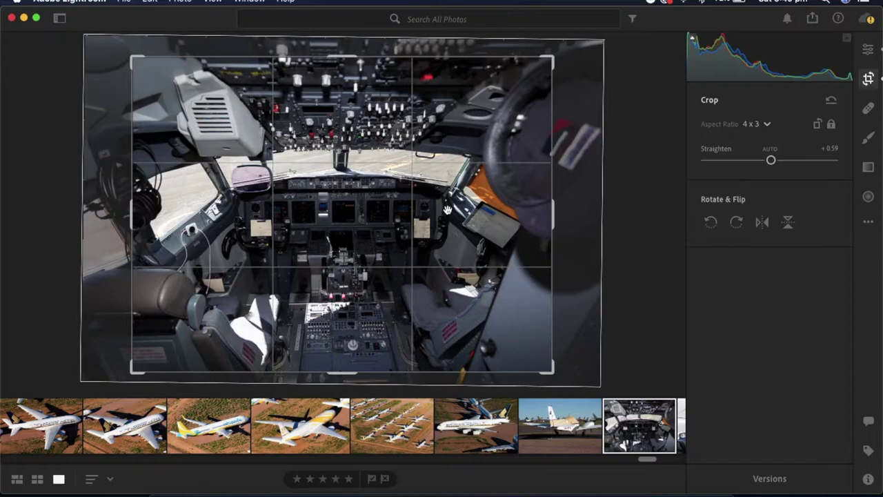
key(Return)
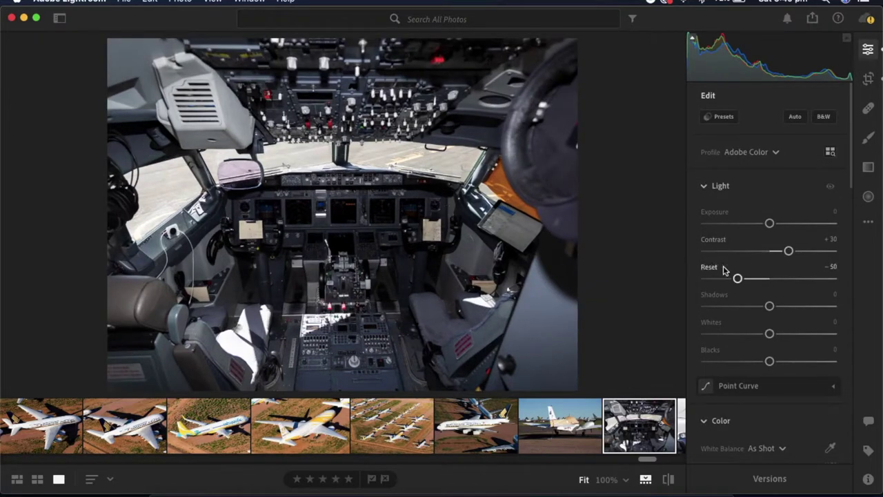
Set Exposure to +0.50 and pull Whites down to −50.
click(832, 214)
text(0.5)
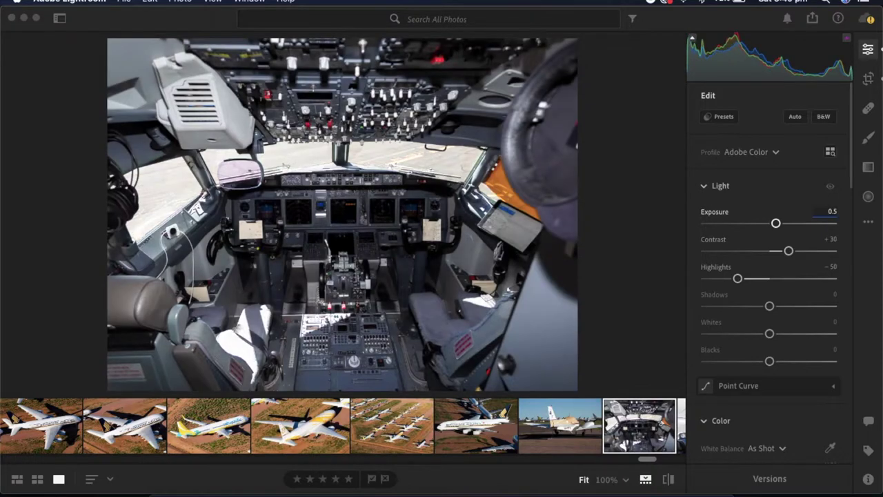
key(Return)
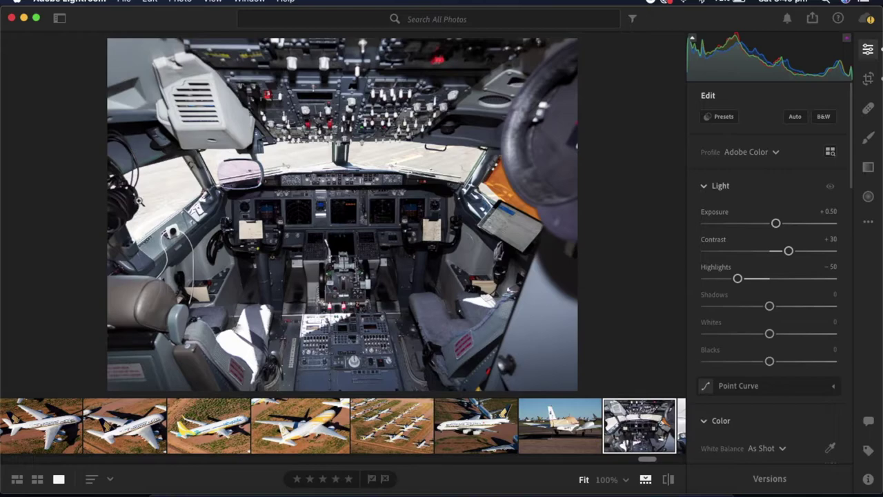
click(740, 334)
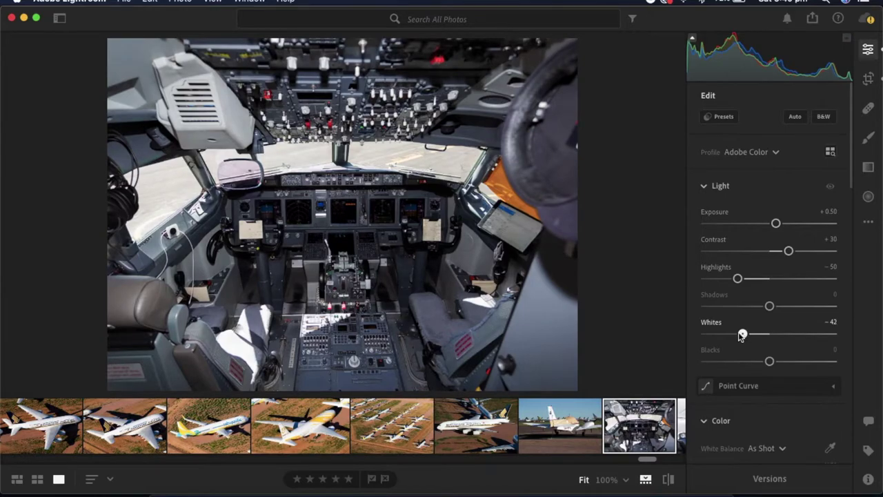
drag(742, 335, 738, 335)
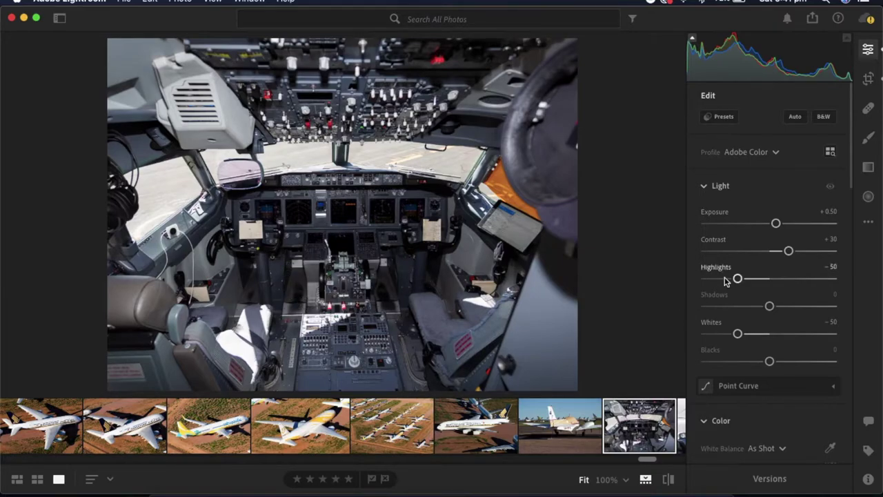
Raise Contrast to +60 and check the windshield detail zoomed in.
click(803, 253)
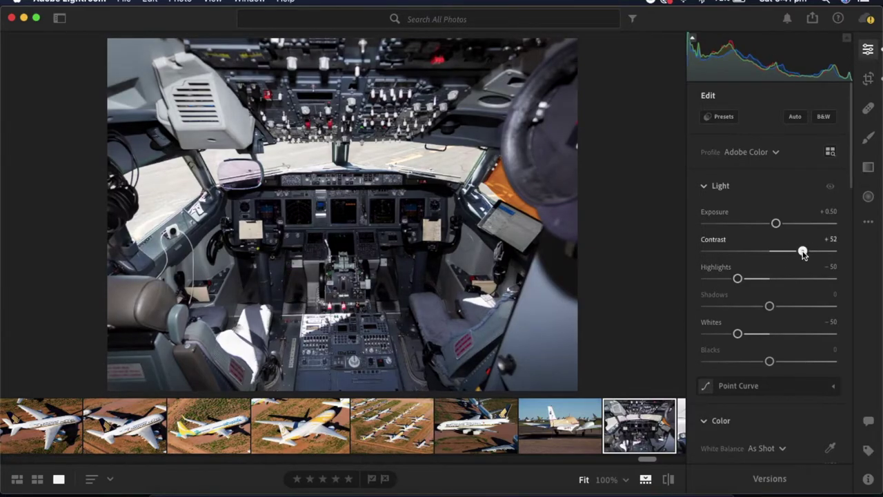
drag(803, 253, 808, 254)
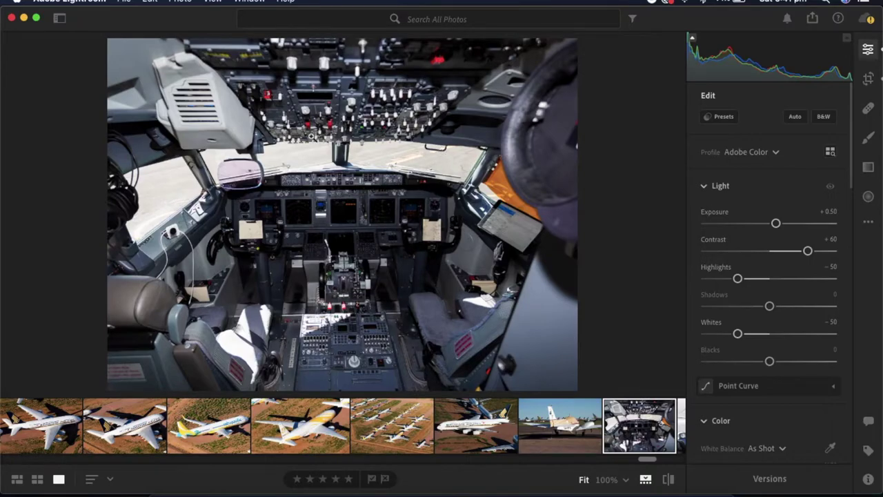
click(366, 164)
click(329, 219)
Start a brush adjustment with negative Highlights and enlarge the brush.
click(871, 137)
scroll(786, 336, down, 4)
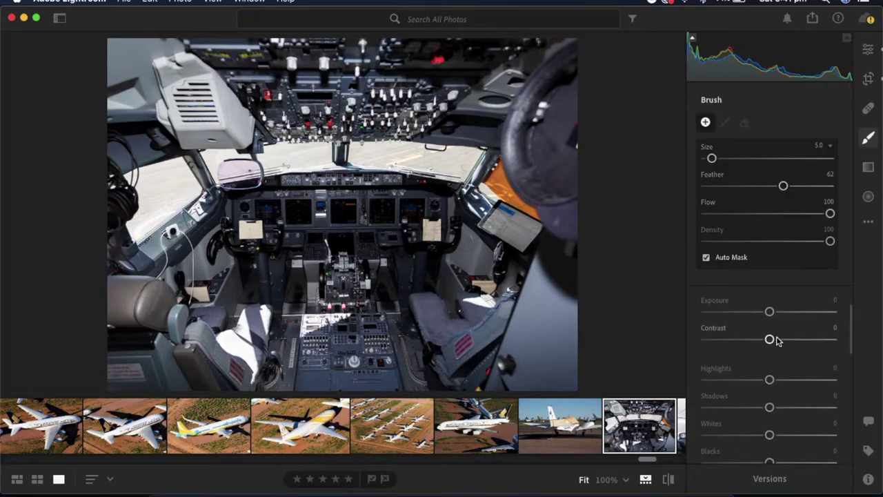
click(752, 380)
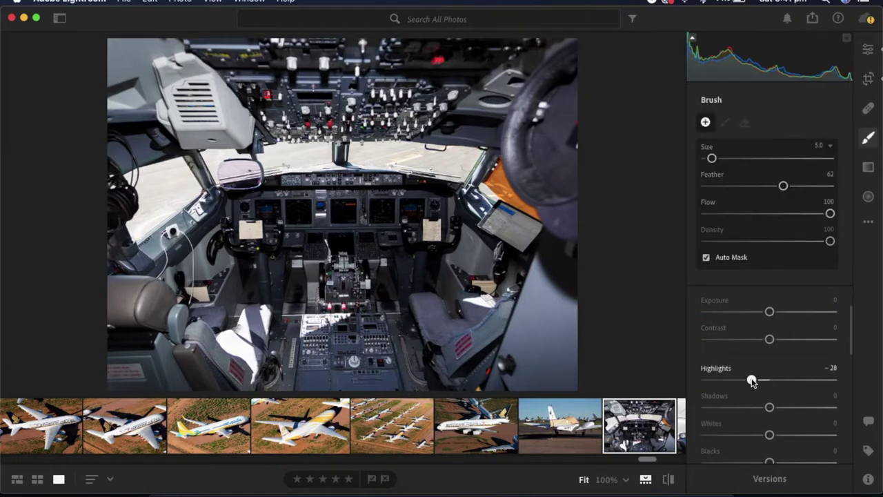
drag(752, 383, 751, 380)
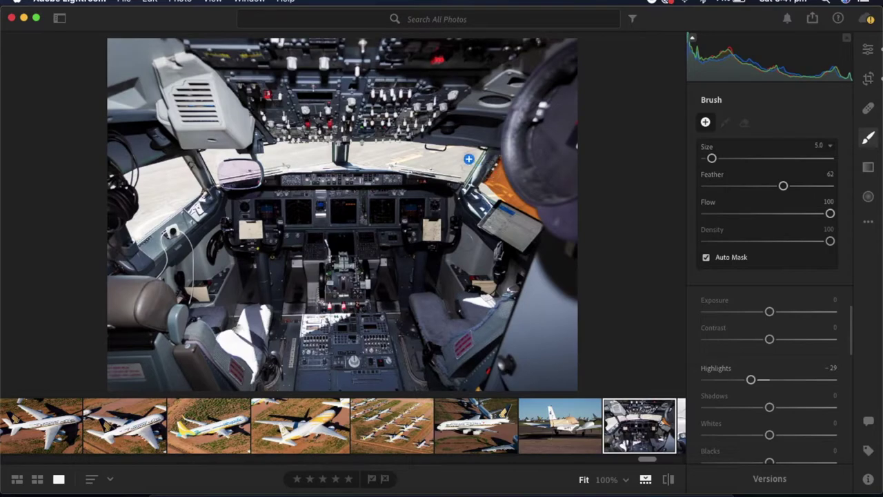
key(z)
key(bracketright)
key(bracketright)
key(bracketright)
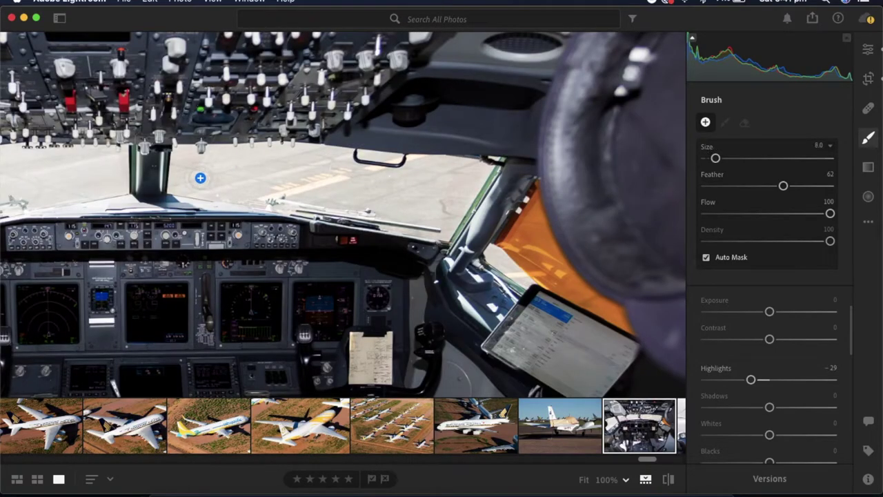
Paint over the windshield, check the mask, and set its Highlights to about −11.
mouse_move(186, 179)
mouse_down()
mouse_move(291, 198)
mouse_move(182, 185)
mouse_move(189, 161)
mouse_move(181, 155)
mouse_move(235, 153)
mouse_move(475, 173)
mouse_move(443, 225)
mouse_move(232, 181)
mouse_move(332, 156)
mouse_up()
mouse_move(426, 186)
mouse_down()
mouse_move(446, 222)
mouse_move(330, 197)
mouse_up()
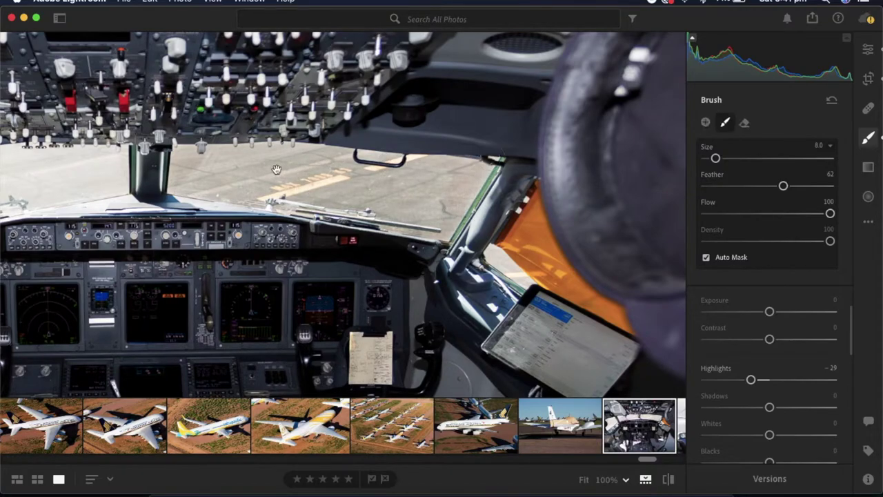
click(185, 179)
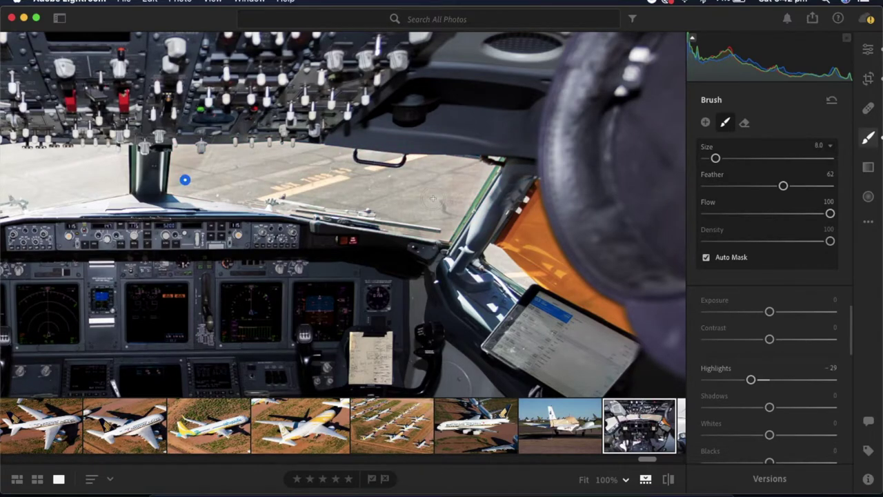
key(z)
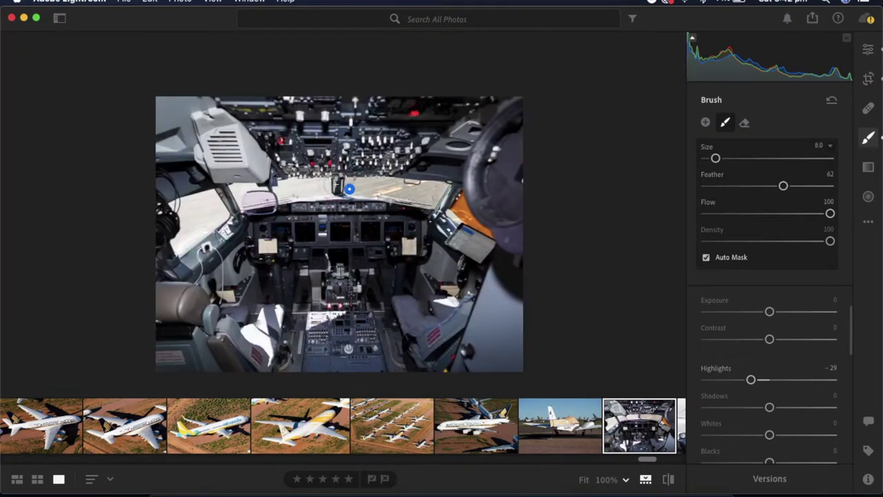
key(z)
drag(752, 383, 764, 381)
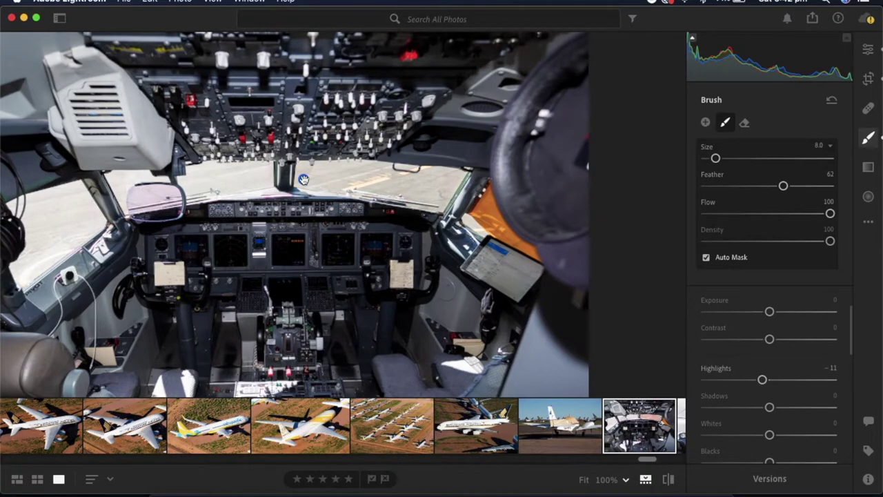
click(304, 180)
Lower global Highlights from −50 to −70 and fit the whole photo in view.
click(868, 50)
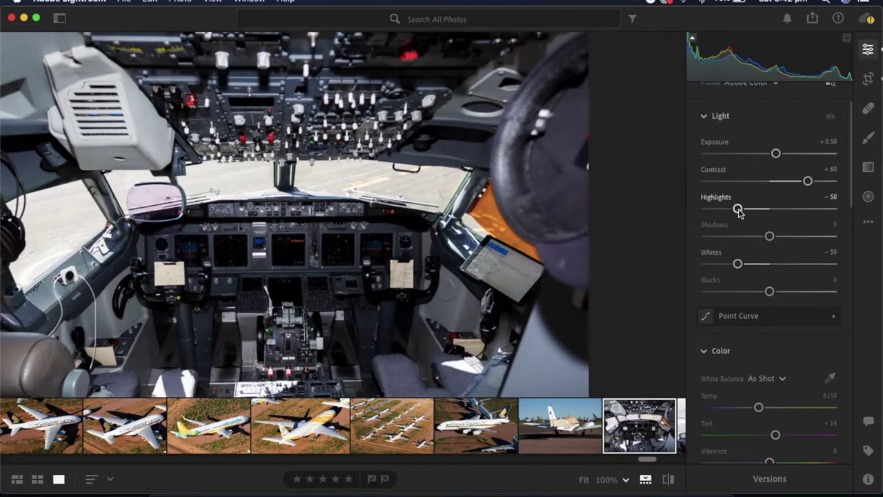
drag(737, 211, 725, 212)
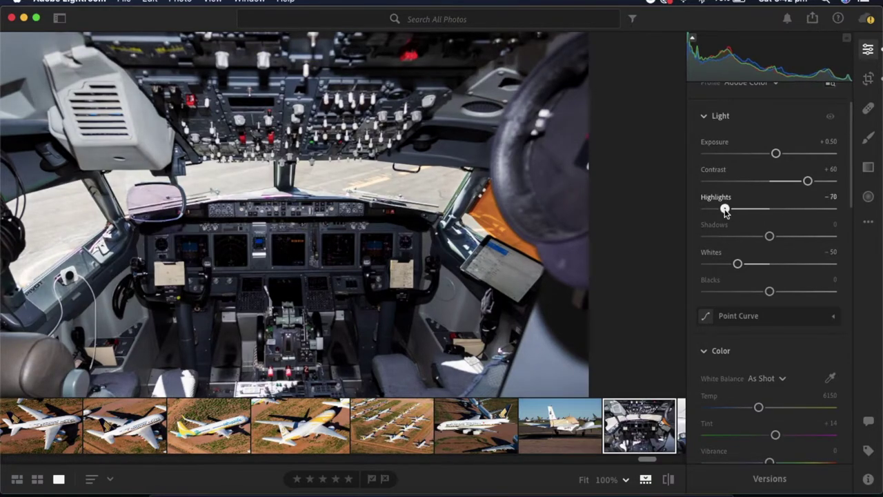
click(330, 244)
key(F2)
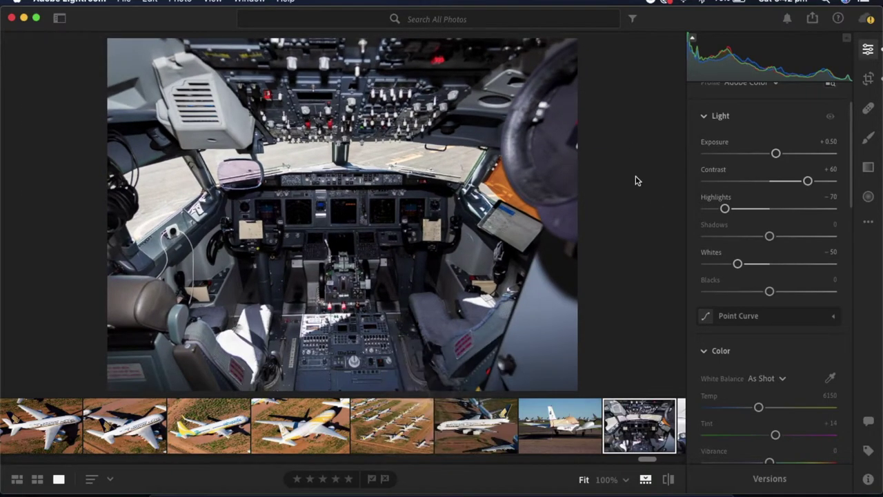
click(432, 235)
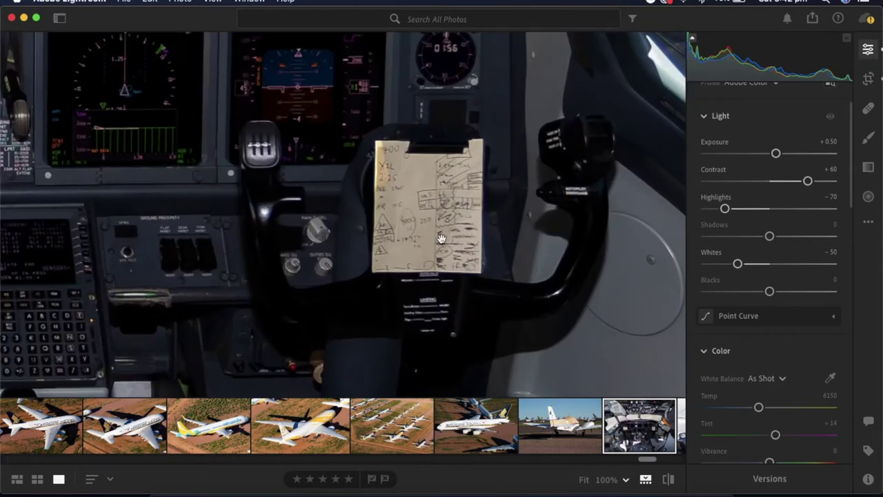
click(345, 192)
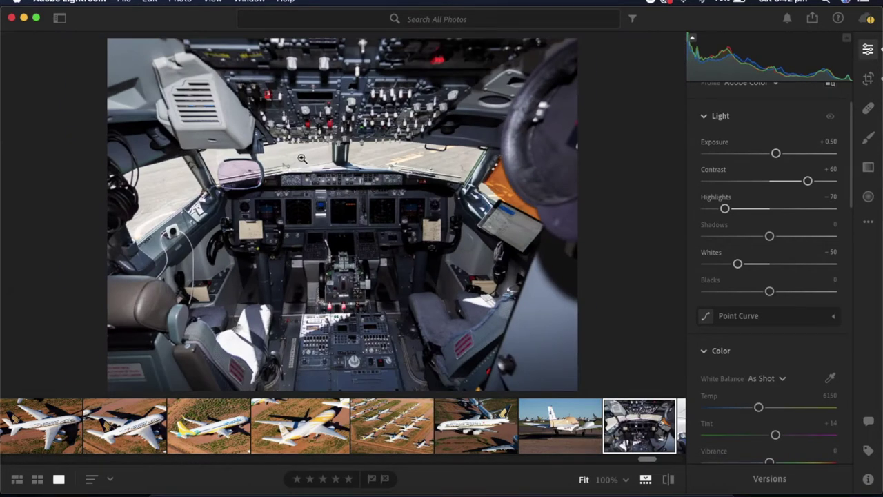
scroll(745, 345, down, 1)
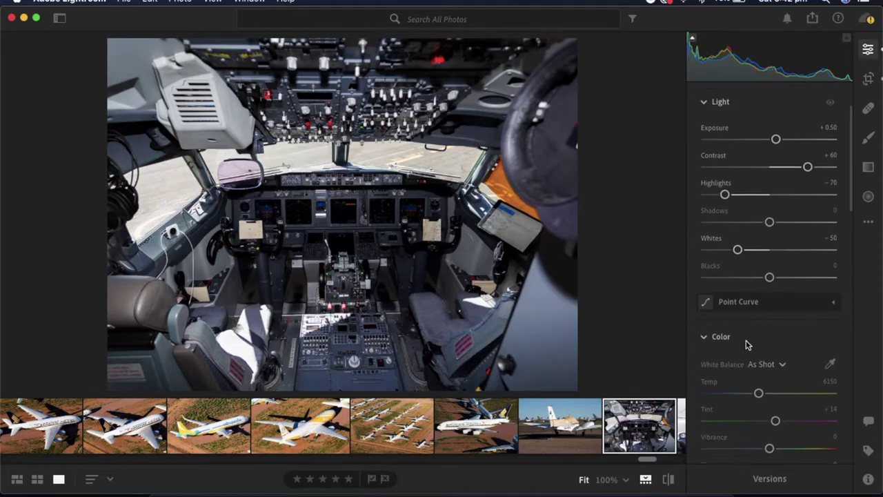
scroll(753, 345, down, 2)
scroll(771, 301, down, 5)
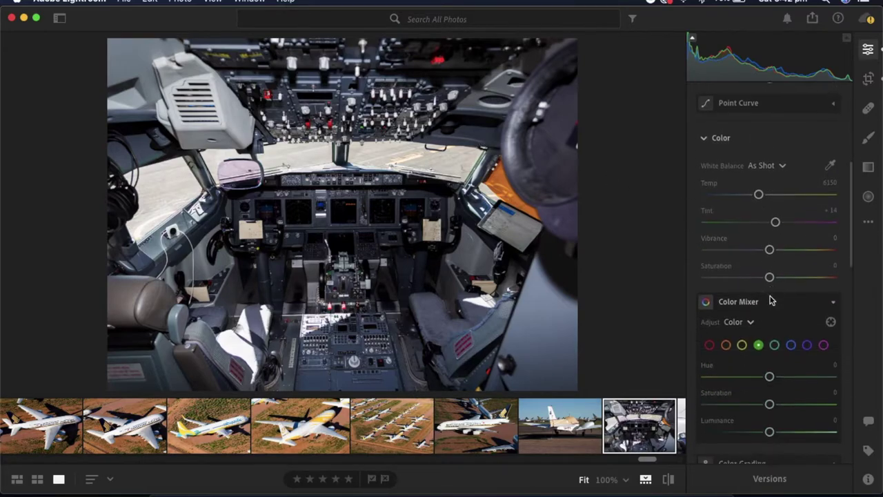
scroll(772, 301, down, 10)
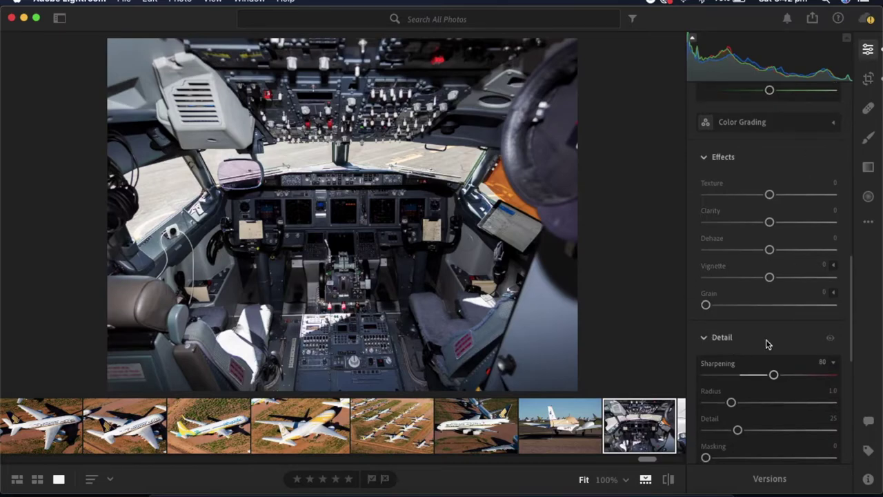
scroll(779, 291, down, 10)
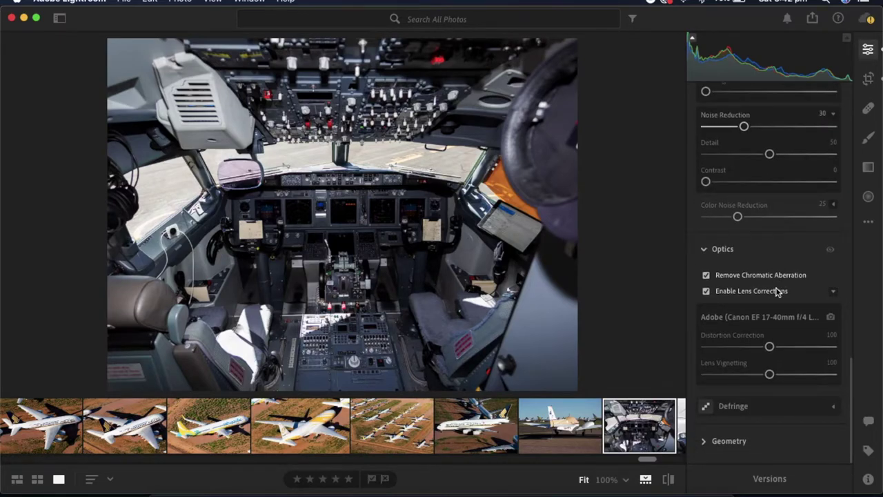
scroll(779, 292, up, 20)
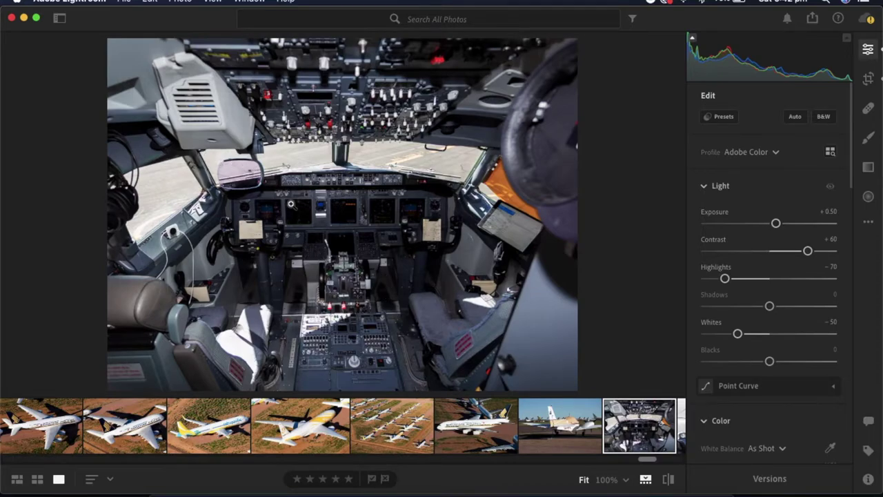
click(295, 182)
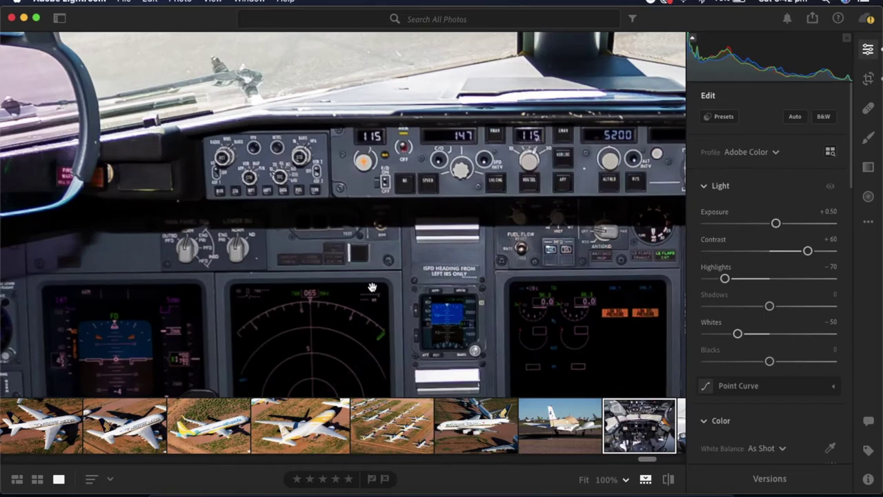
drag(396, 287, 173, 207)
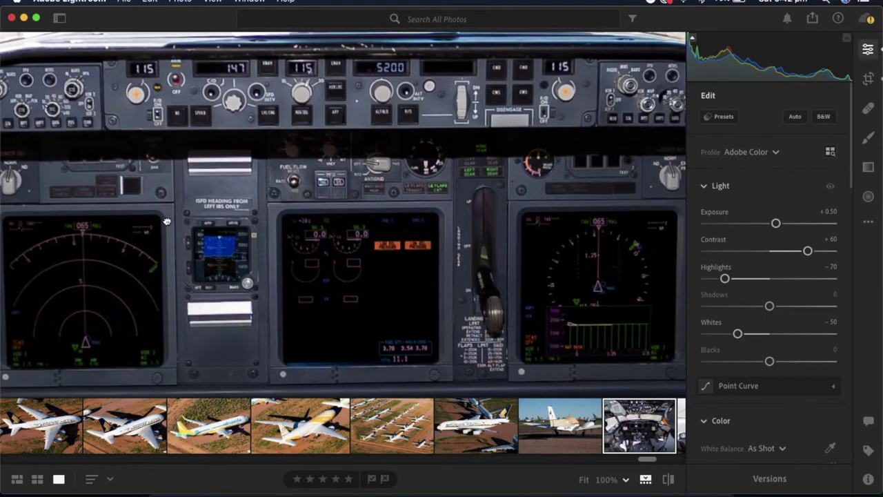
click(375, 254)
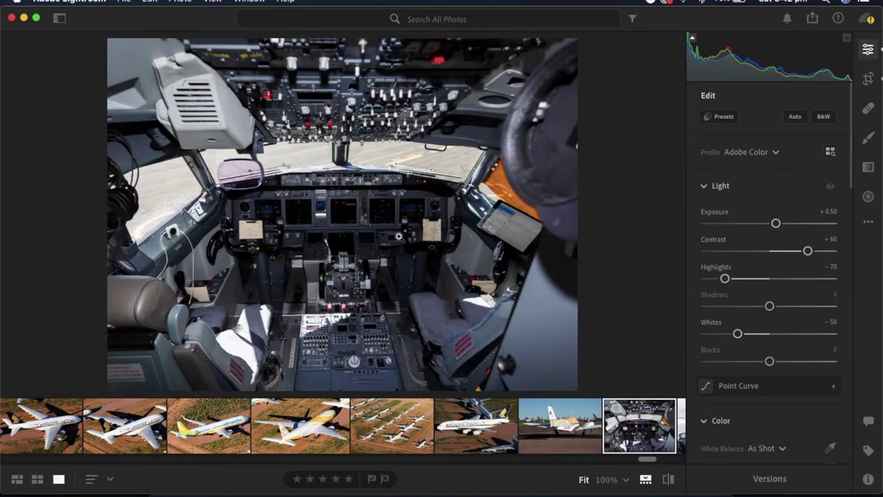
click(814, 21)
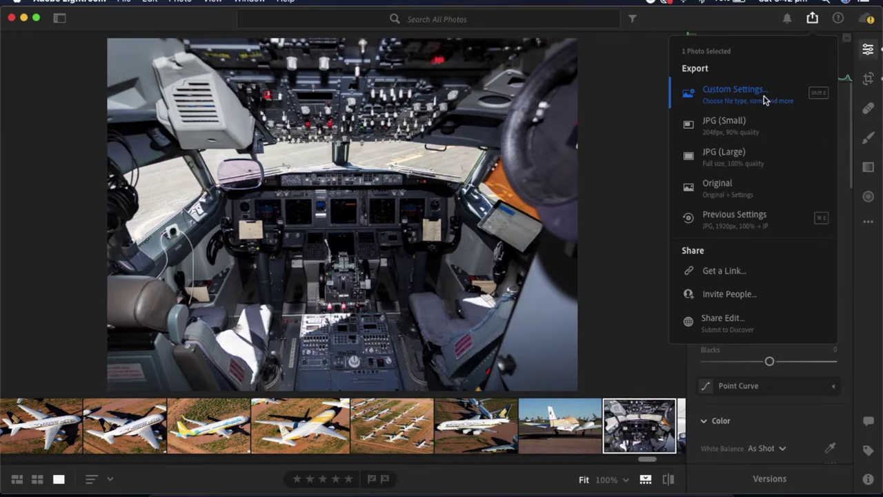
Check the clipboard at 100%, then start a custom export with a 1400 px long side.
click(392, 216)
click(432, 229)
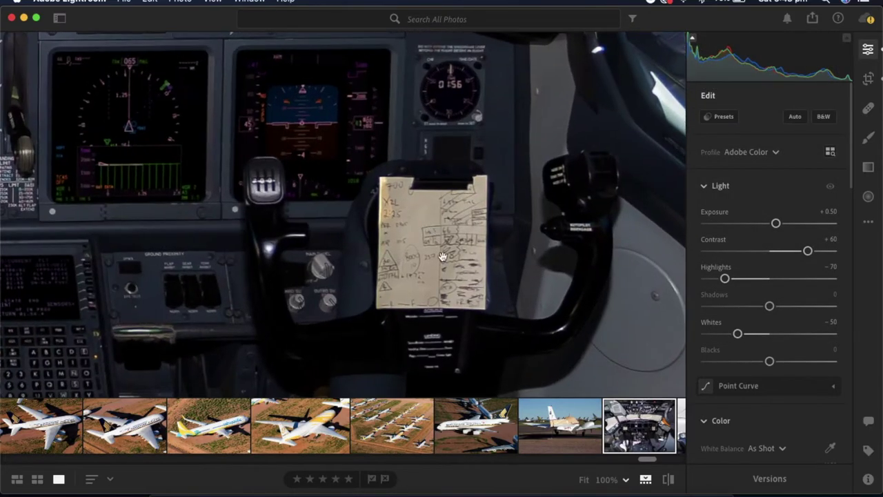
click(388, 209)
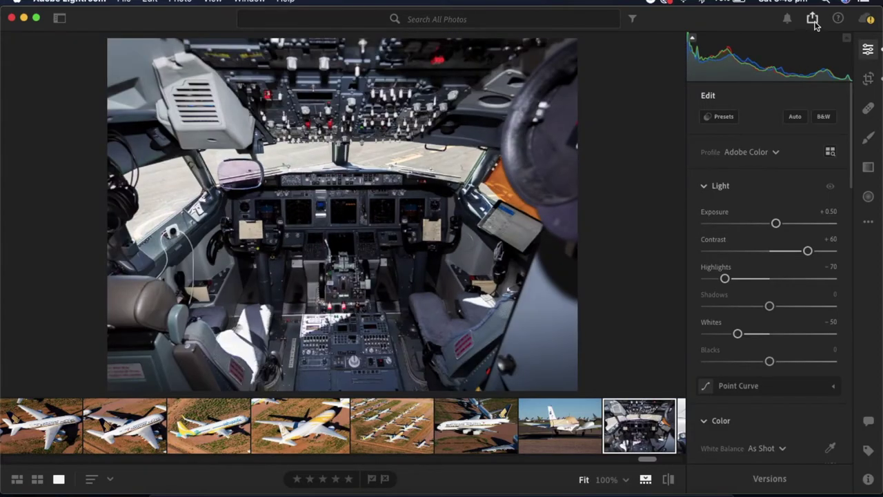
click(813, 20)
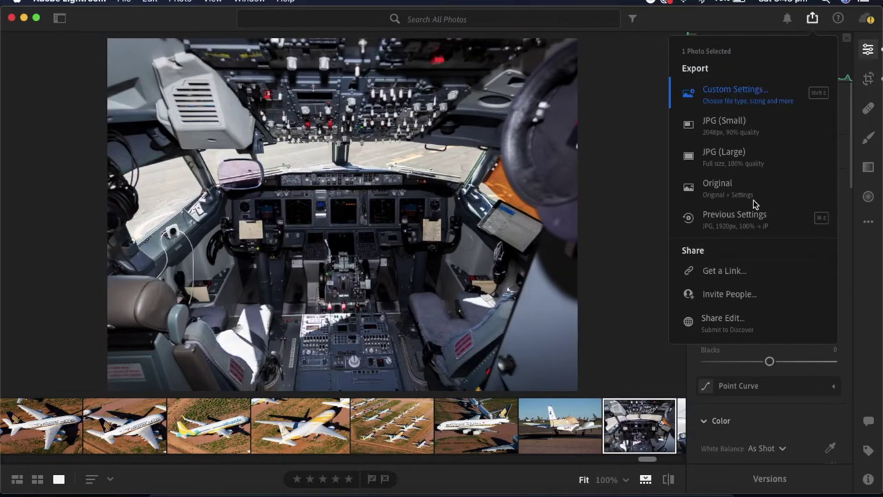
click(733, 91)
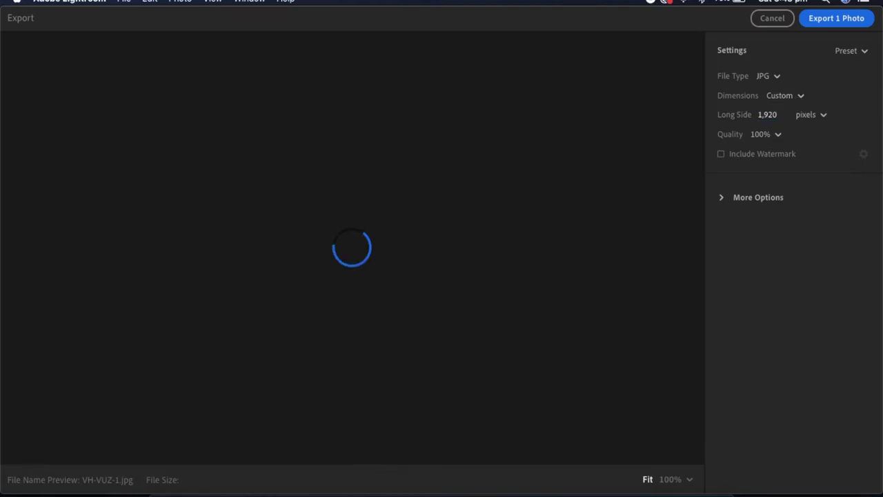
double_click(767, 114)
text(1400)
key(Return)
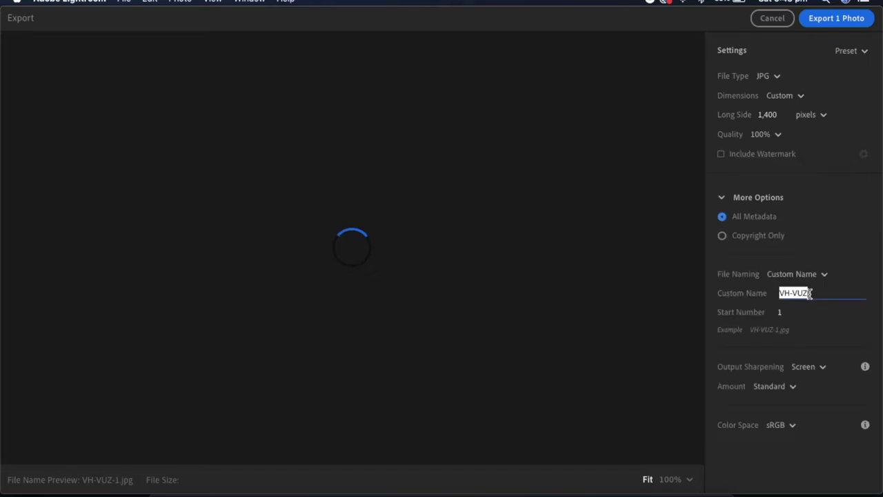
click(811, 293)
Set the custom file name to VH-XZL and export the JPG.
key(BackSpace)
key(BackSpace)
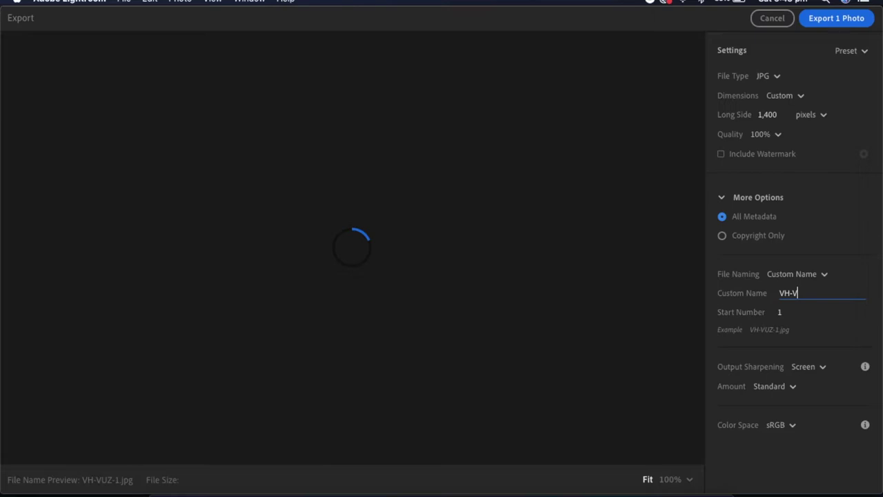
key(BackSpace)
text(XZL)
click(829, 20)
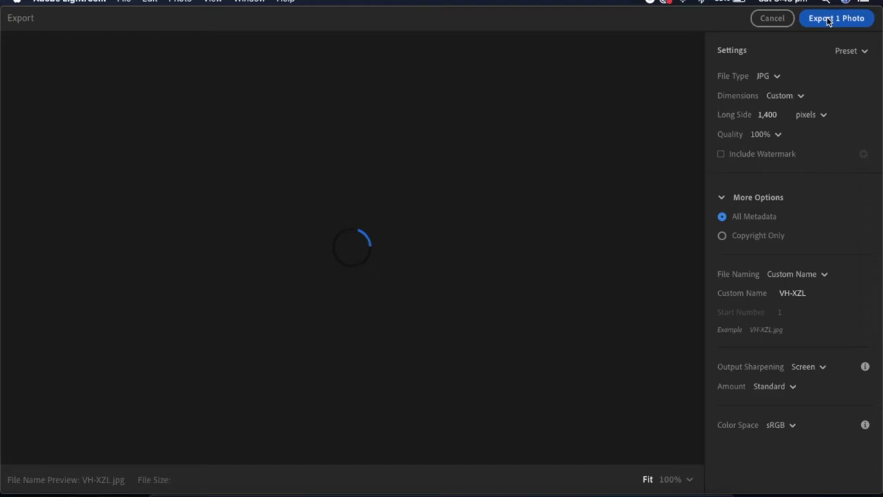
click(770, 19)
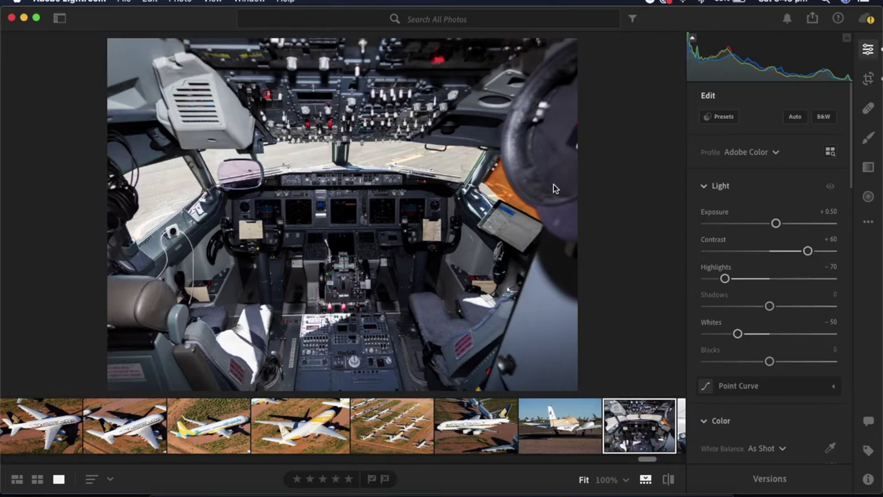
Open the night cockpit photo from the grid and show its editing adjustments.
key(g)
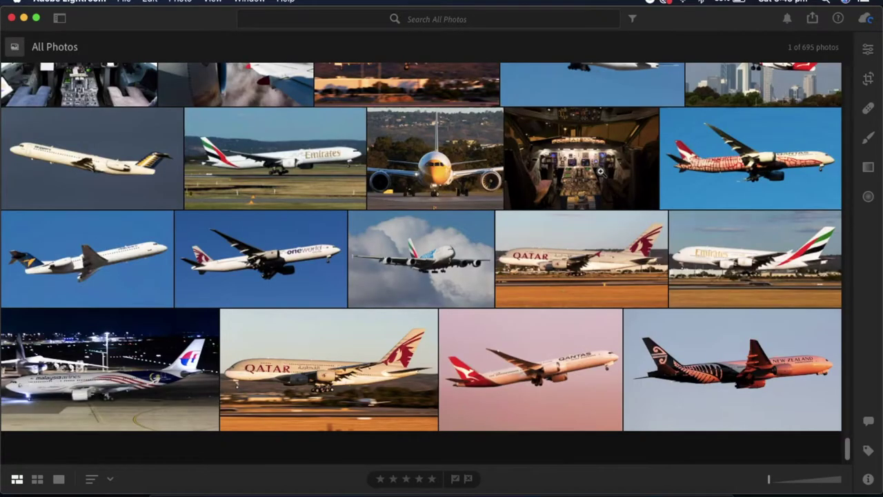
double_click(586, 143)
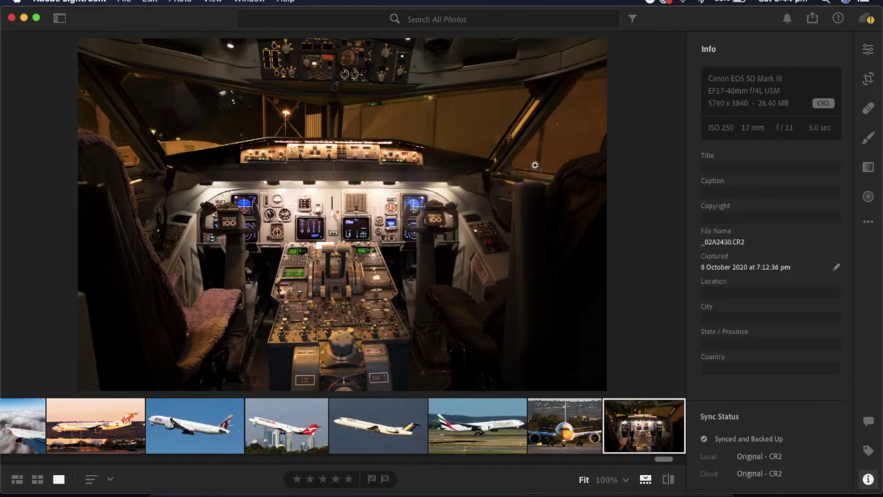
click(868, 49)
Enable chromatic aberration removal and lens corrections, set Sharpening 79 and Noise Reduction 30.
scroll(788, 354, down, 10)
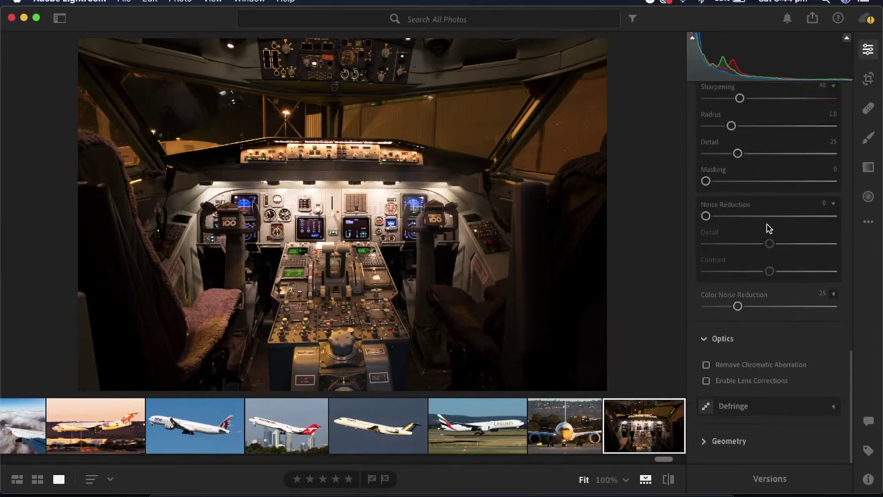
click(738, 383)
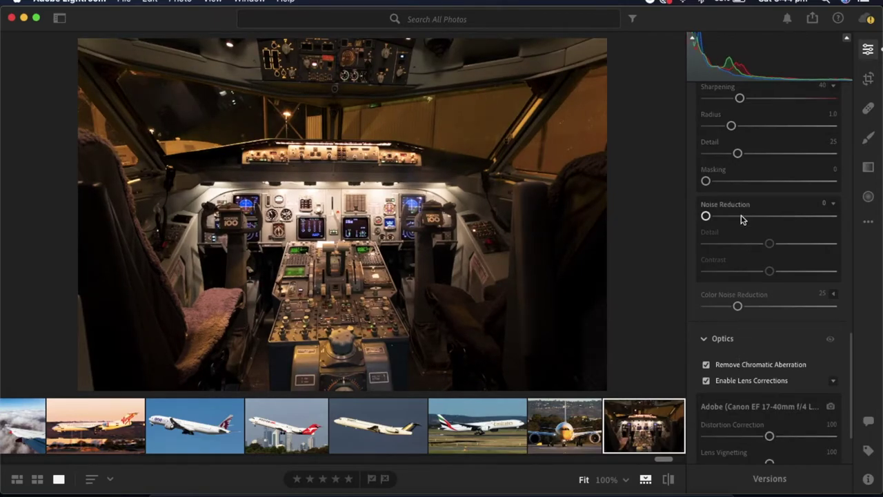
drag(742, 216, 746, 216)
drag(784, 99, 773, 101)
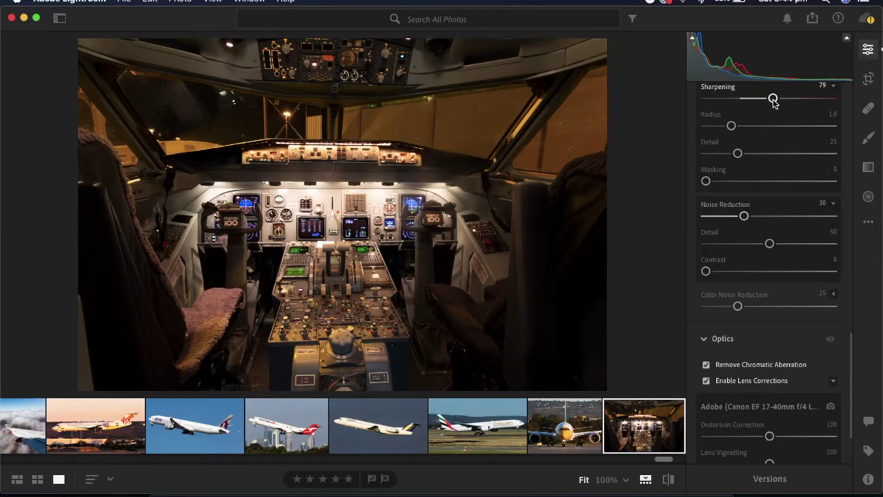
click(769, 217)
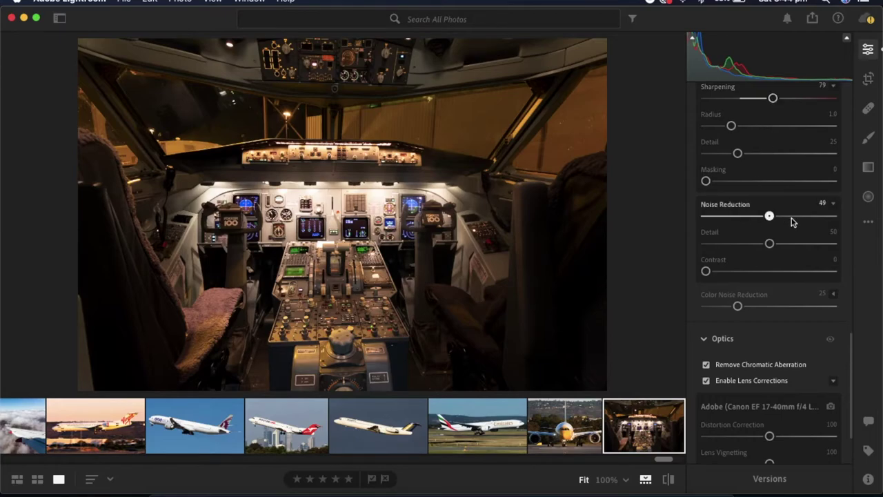
drag(792, 221, 744, 217)
scroll(768, 211, up, 4)
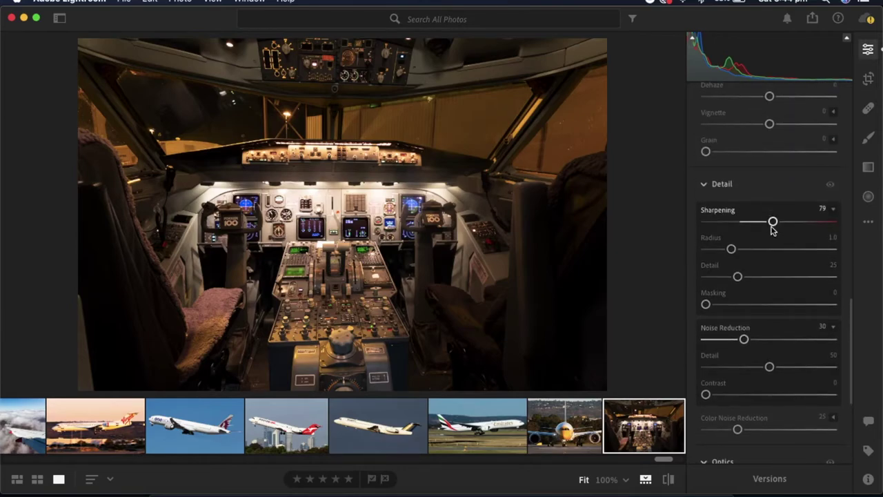
drag(773, 223, 775, 222)
scroll(774, 224, up, 10)
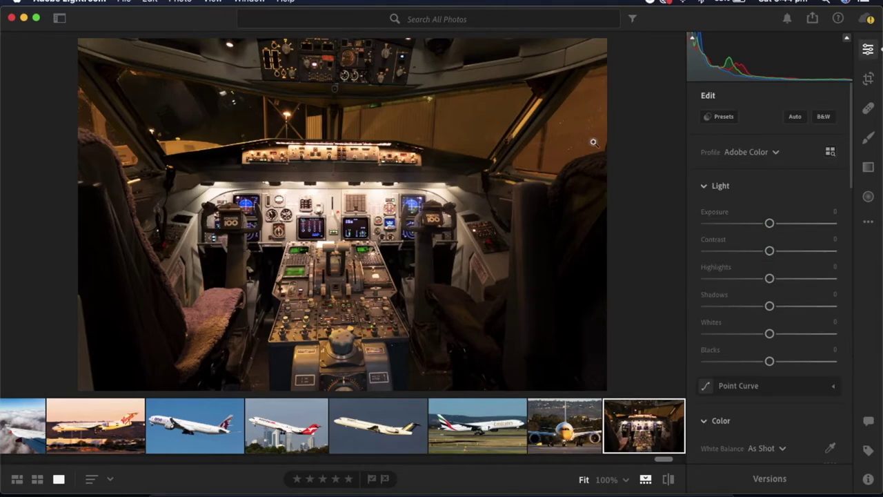
Crop to a 4 x 3 ratio, straighten by −0.59, recentre the photo and apply.
click(868, 80)
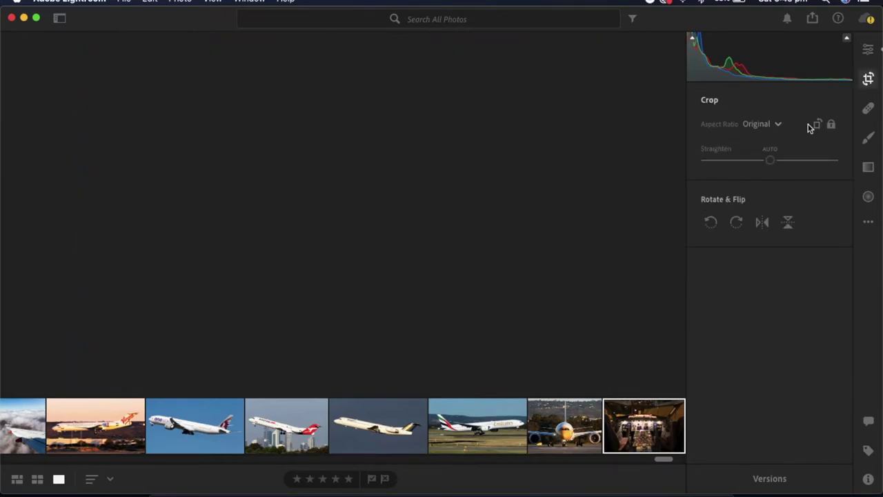
click(757, 126)
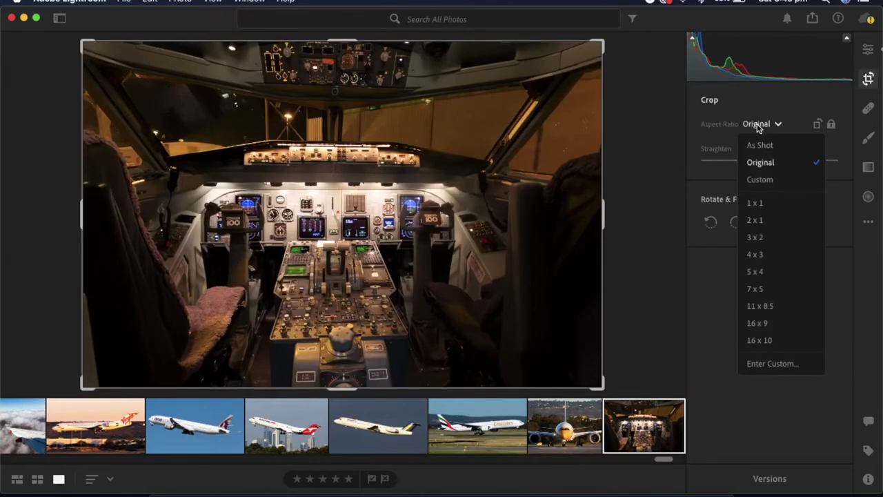
click(772, 258)
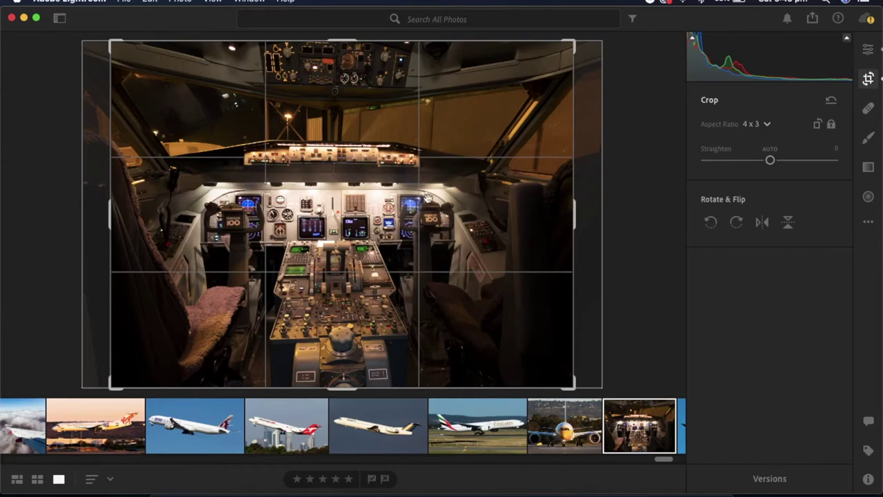
drag(428, 199, 419, 199)
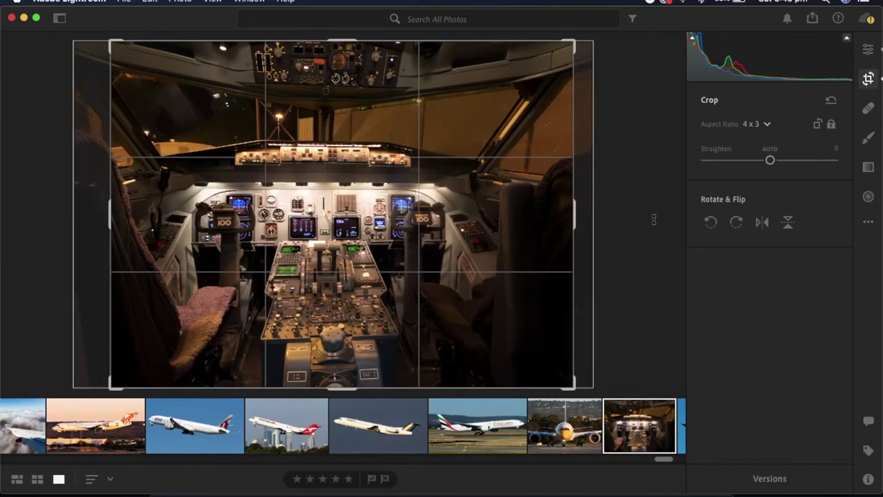
drag(629, 194, 629, 190)
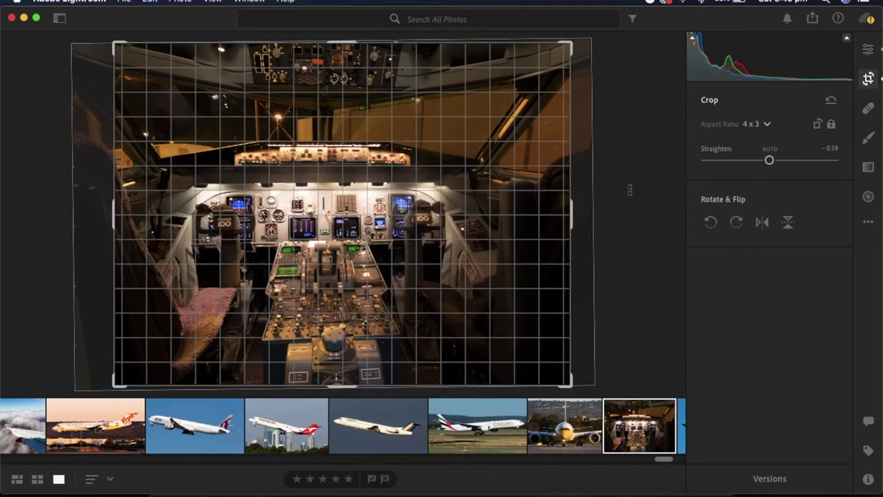
drag(630, 190, 630, 190)
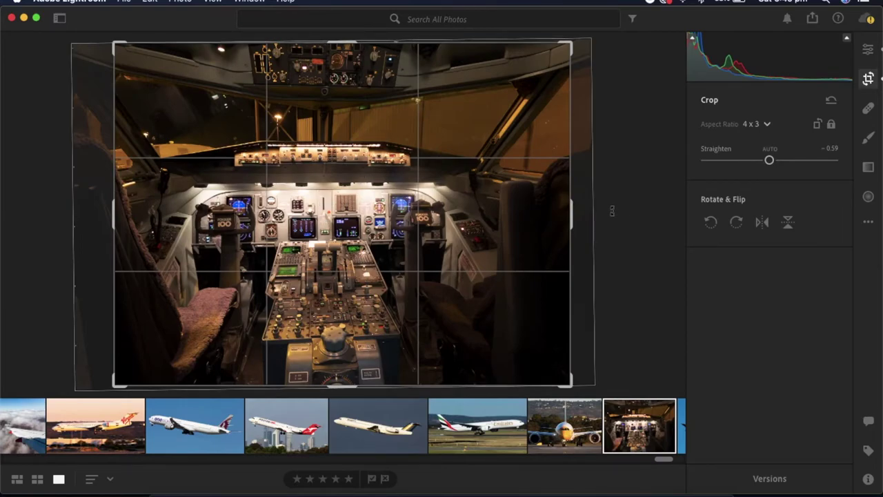
drag(612, 210, 612, 211)
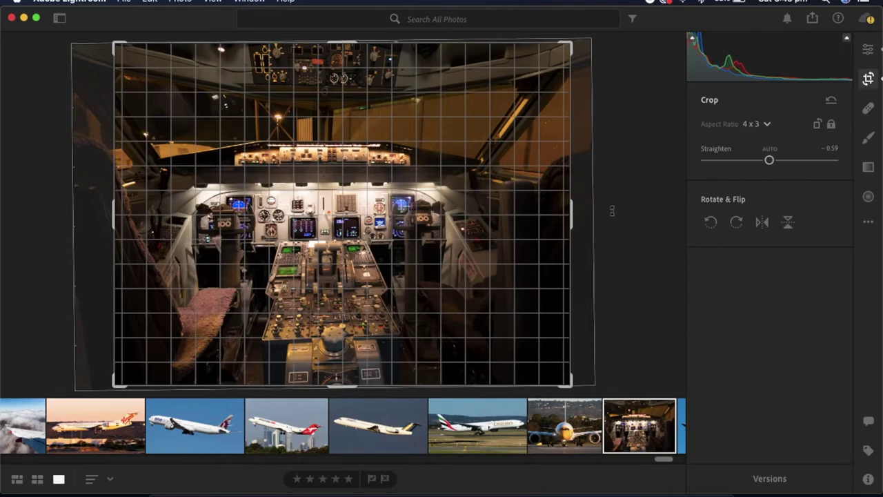
drag(612, 210, 612, 211)
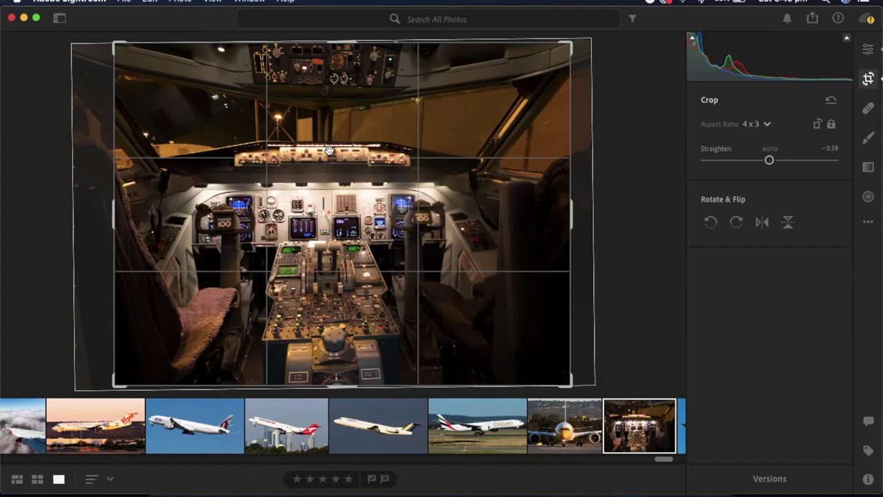
drag(313, 209, 318, 209)
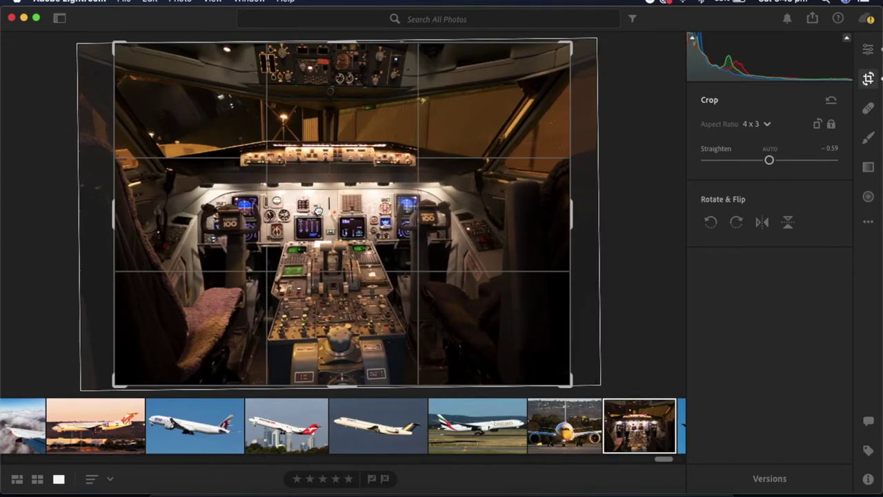
key(Return)
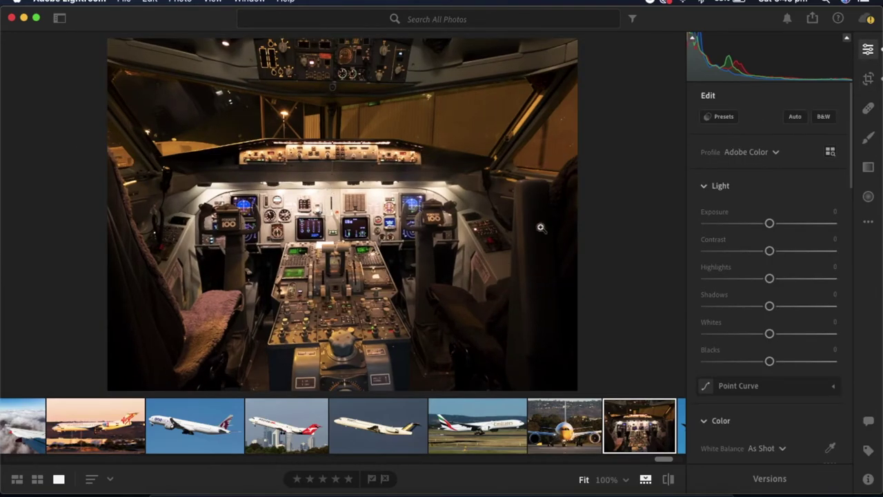
Drag the Temp slider cooler, then enter a temperature of 2900.
scroll(770, 332, down, 2)
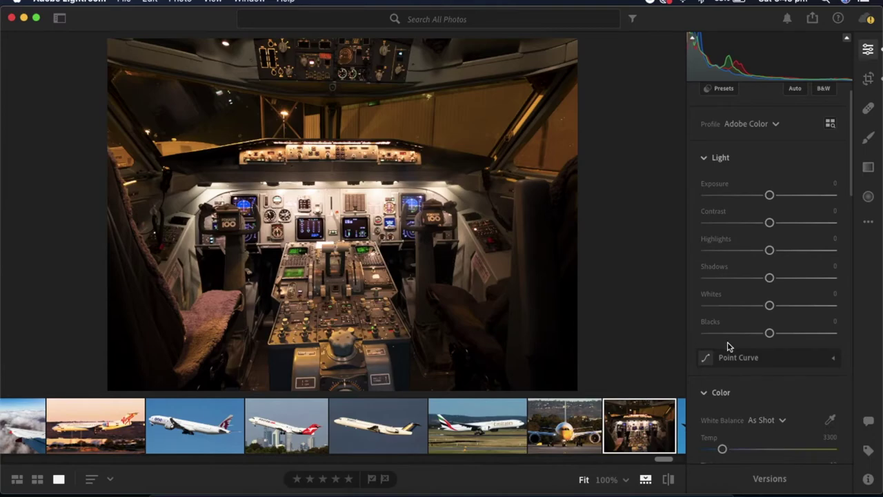
scroll(797, 412, down, 3)
scroll(797, 413, down, 4)
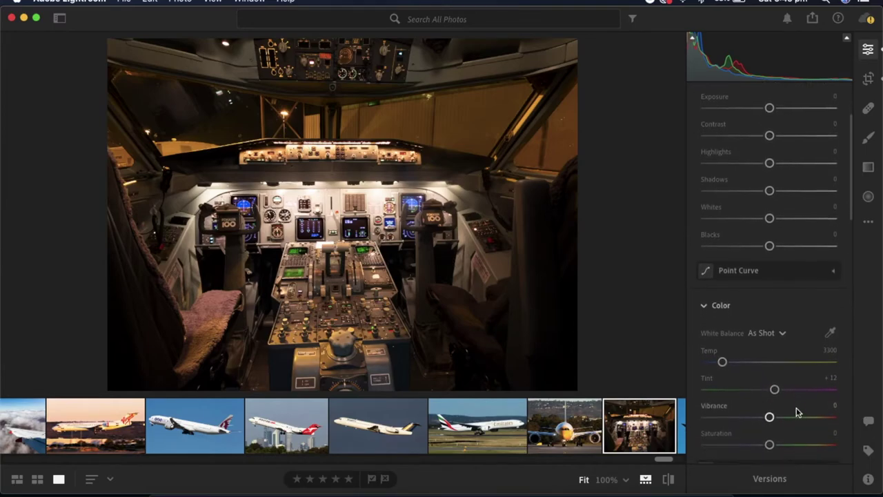
scroll(765, 419, down, 3)
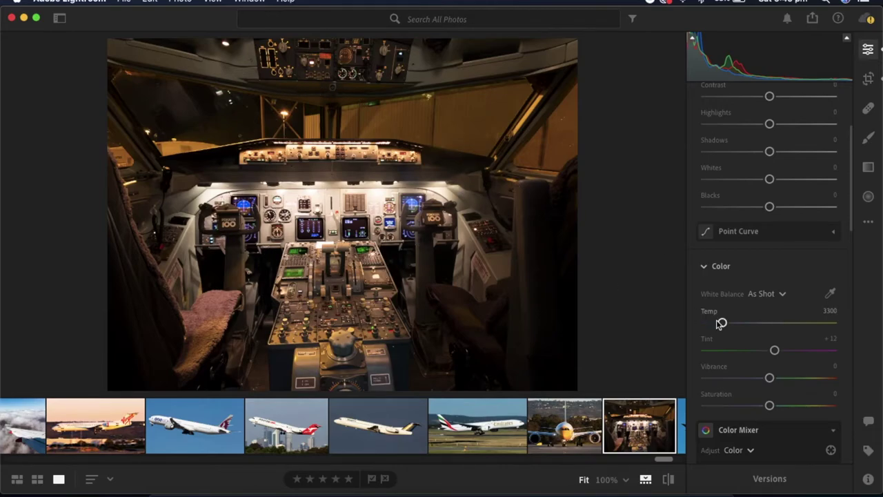
drag(721, 323, 722, 322)
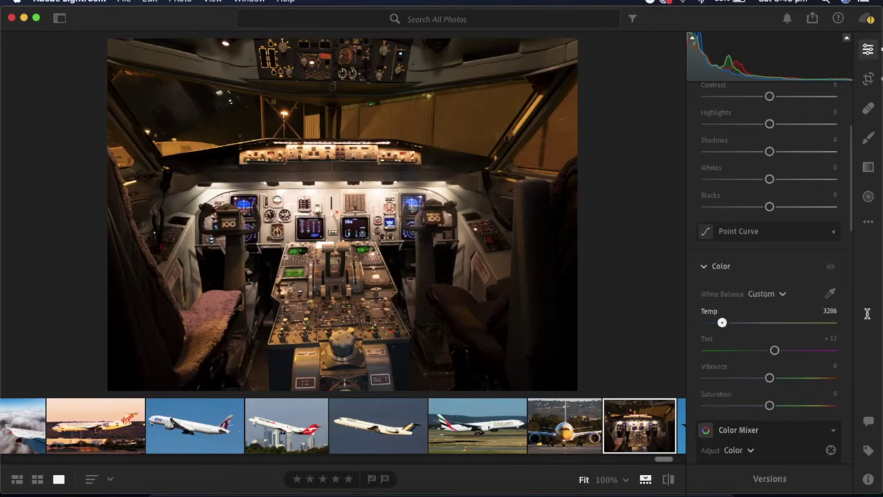
click(828, 311)
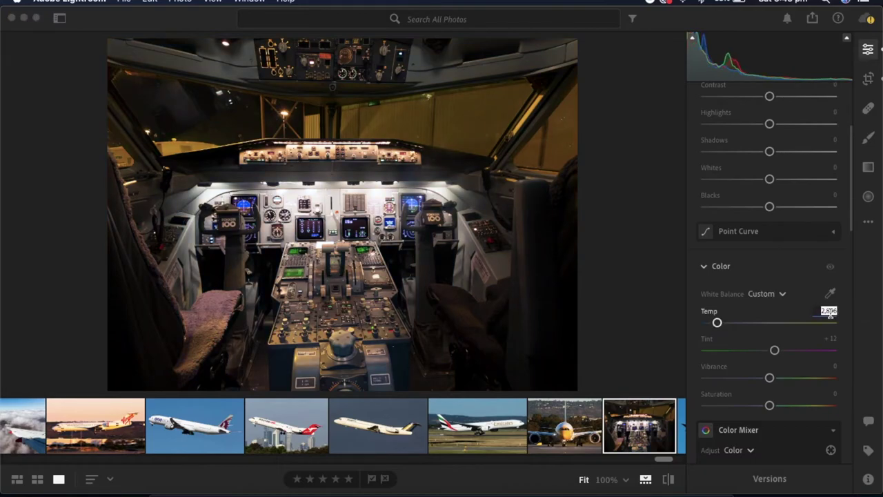
text(2500)
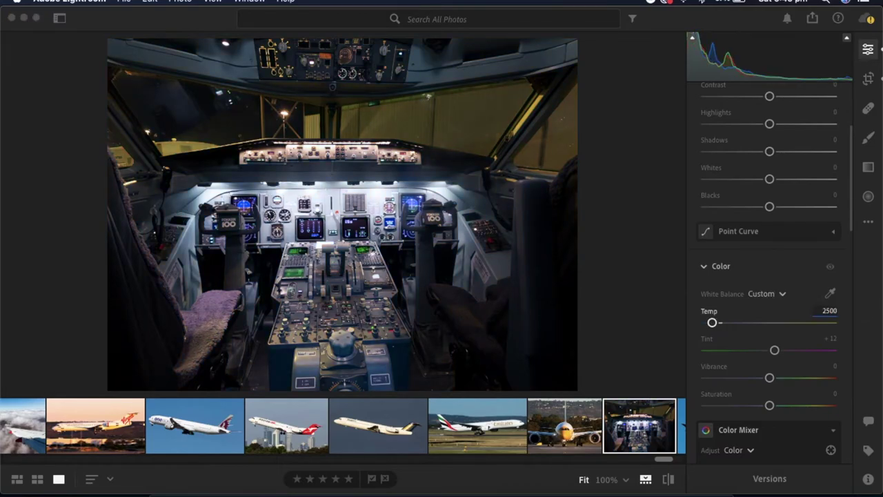
key(BackSpace)
text(0)
key(Return)
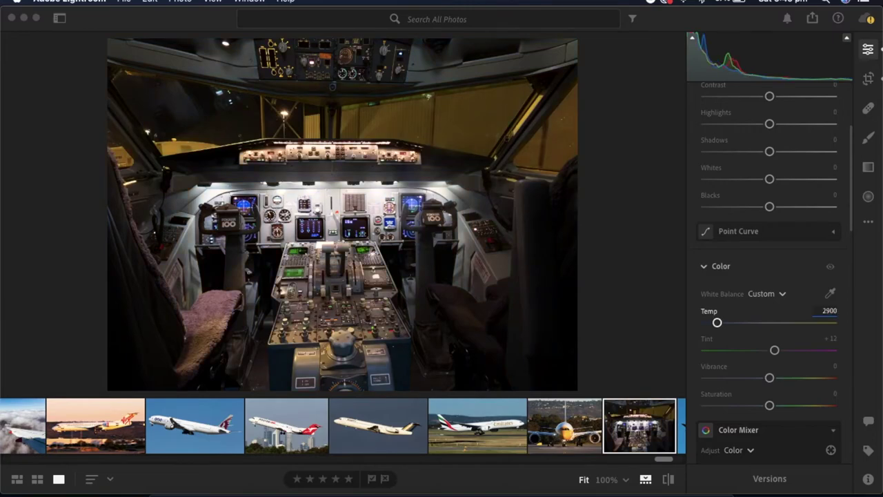
Try Temp values of 2800 and 2850 before settling back on 2900.
key(BackSpace)
text(0)
key(Return)
key(BackSpace)
text(50)
key(Return)
key(BackSpace)
key(BackSpace)
text(0)
key(Return)
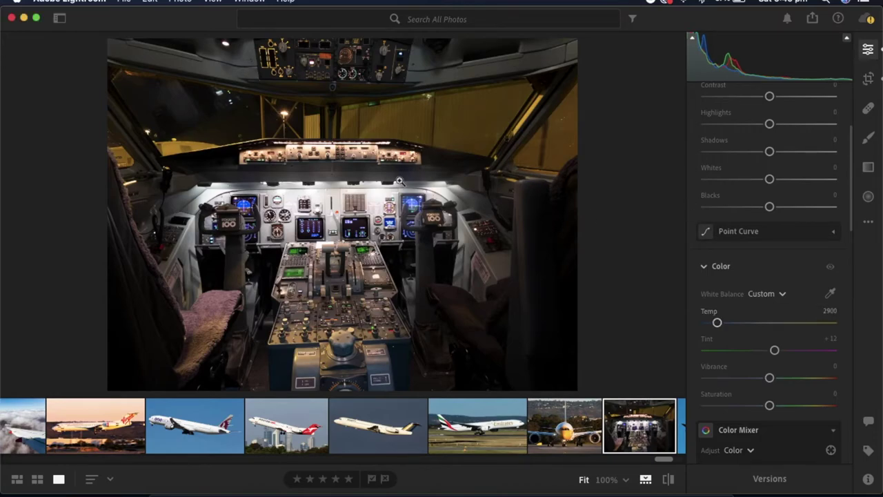
Check the instrument panel at 100% zoom, then return to Fit view.
click(357, 201)
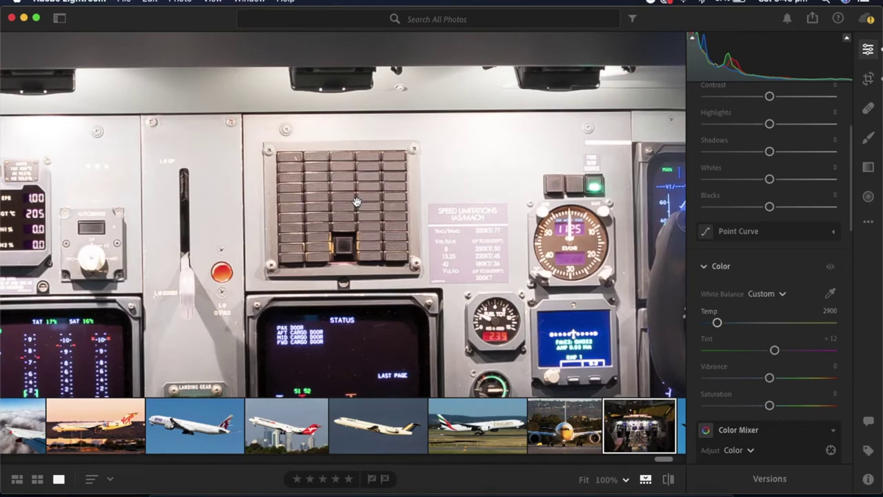
click(357, 201)
click(357, 207)
click(356, 208)
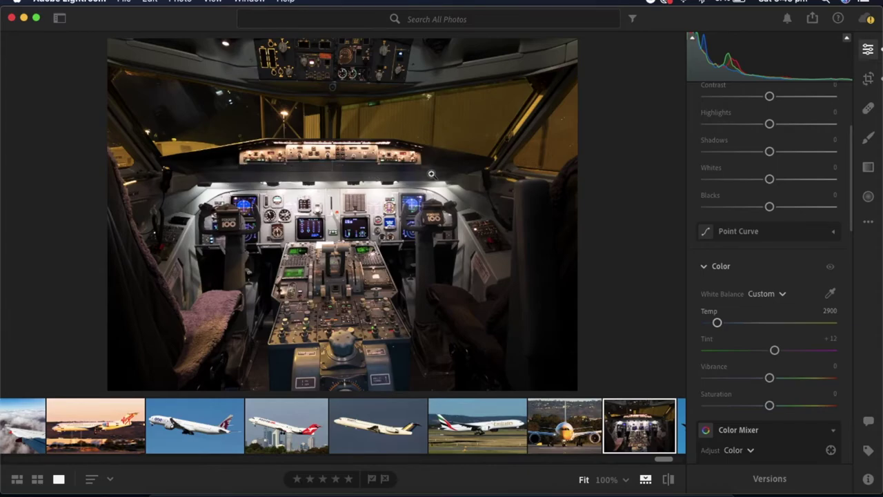
Raise Exposure to about +0.30 after resetting an overshoot.
scroll(763, 173, up, 5)
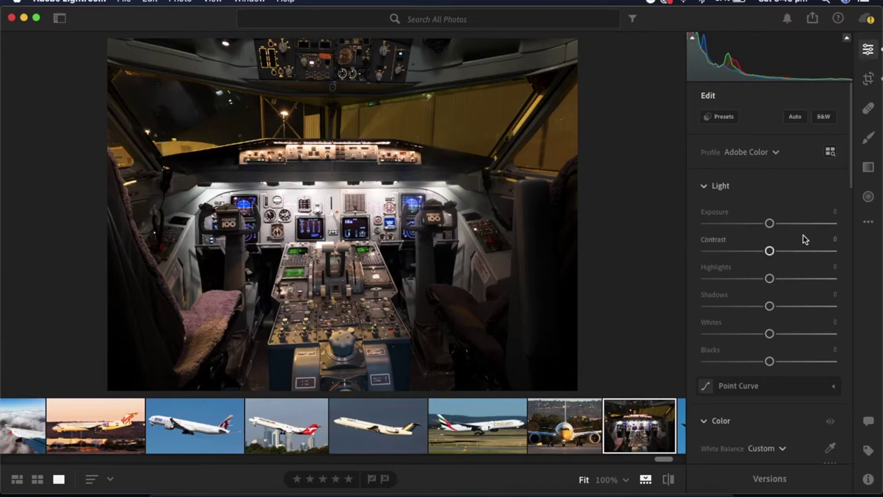
drag(769, 224, 779, 223)
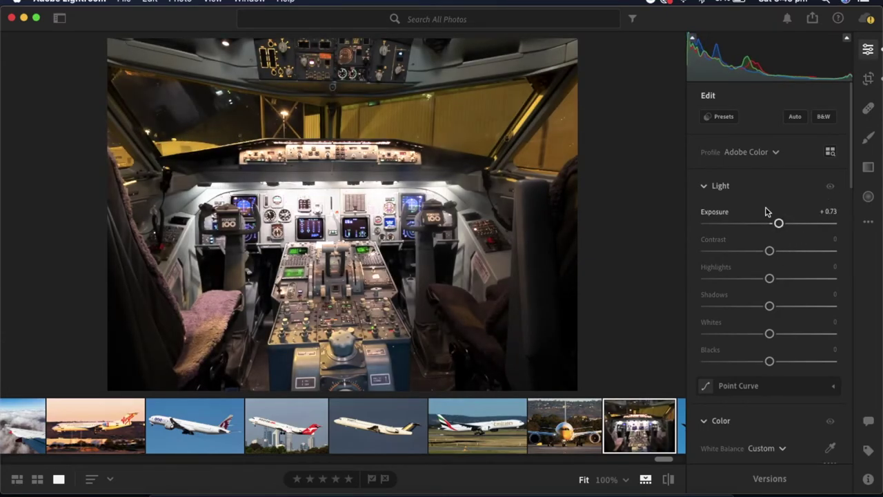
double_click(718, 215)
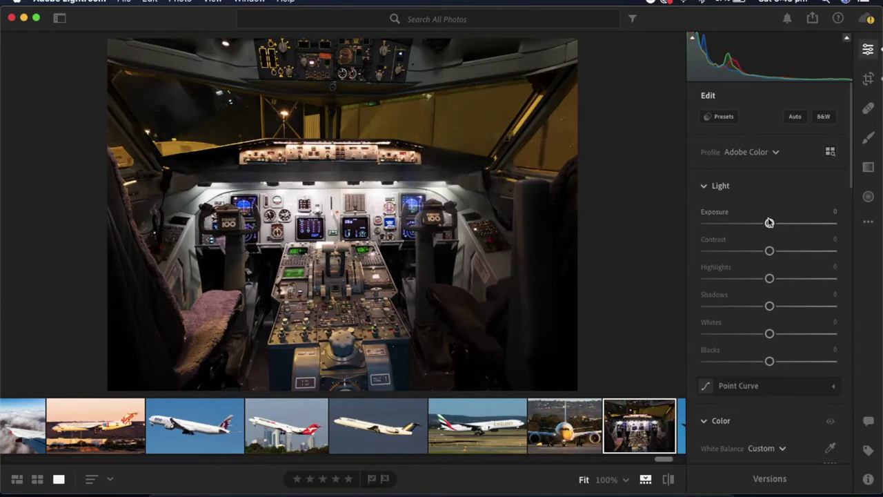
drag(769, 223, 774, 224)
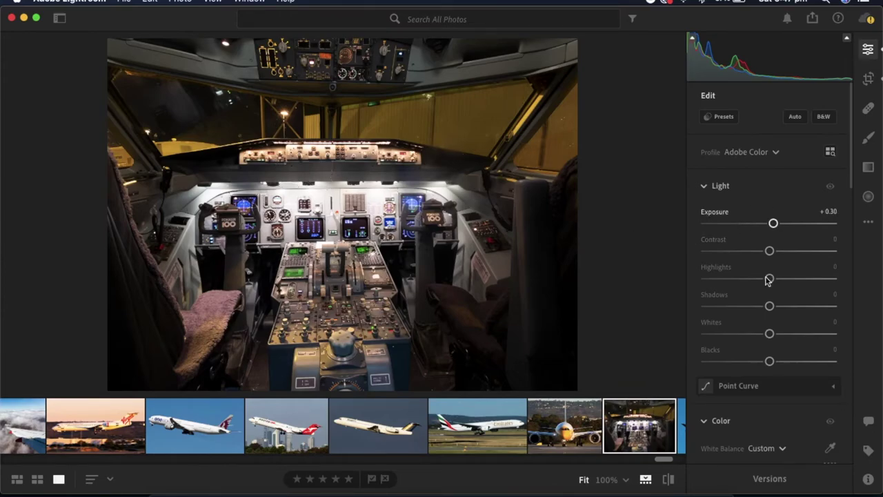
Pull Highlights down to -20 and set Contrast to +30.
drag(752, 279, 757, 279)
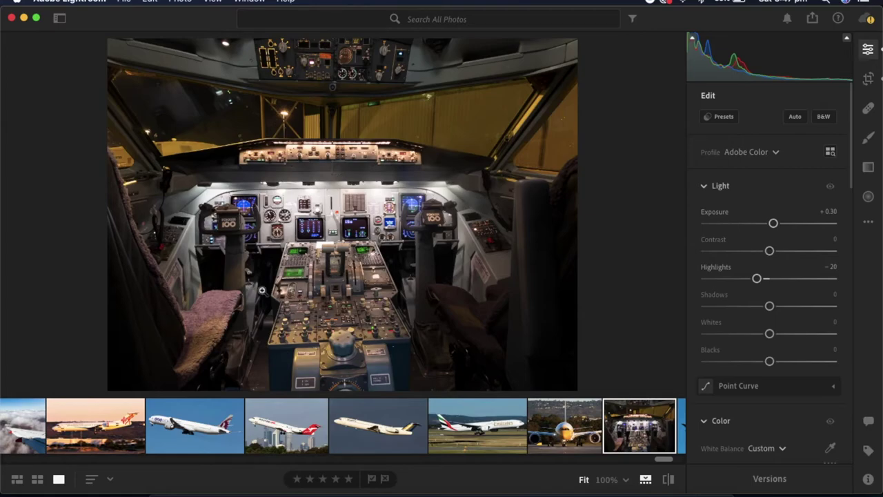
click(795, 252)
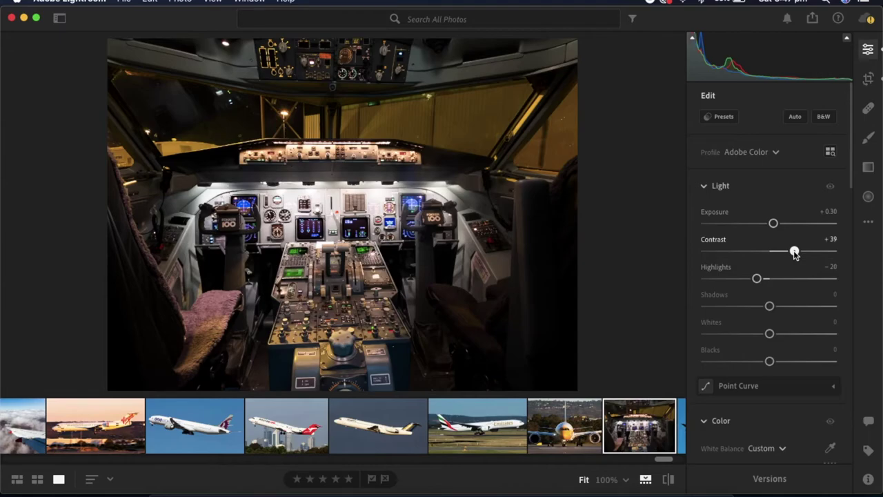
drag(795, 253, 789, 254)
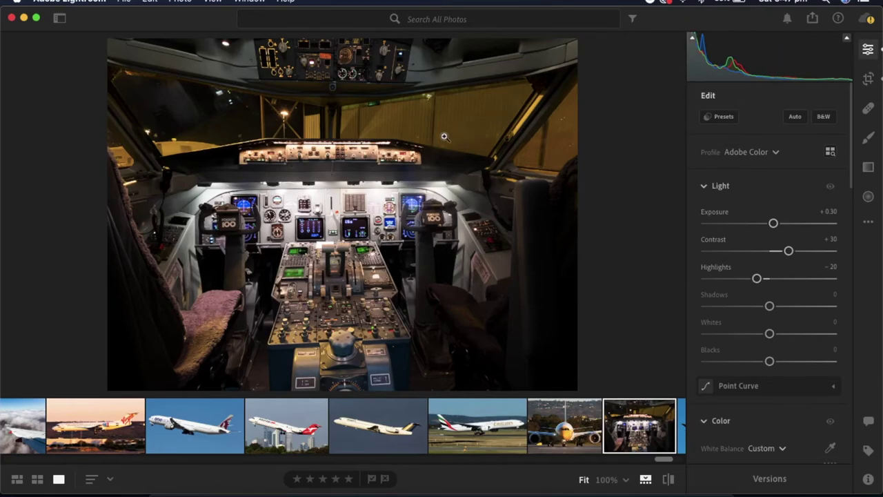
scroll(770, 353, down, 5)
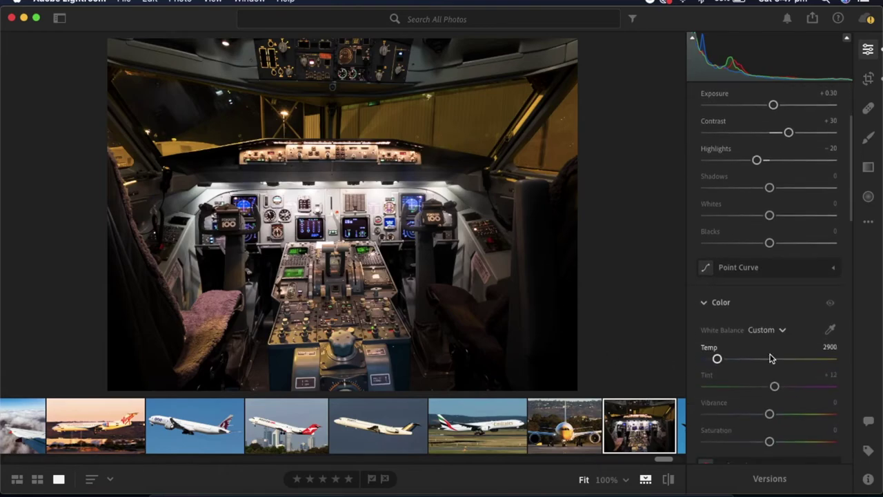
Select the Brush tool with Highlights at -14 and brush size 10.
scroll(770, 353, down, 10)
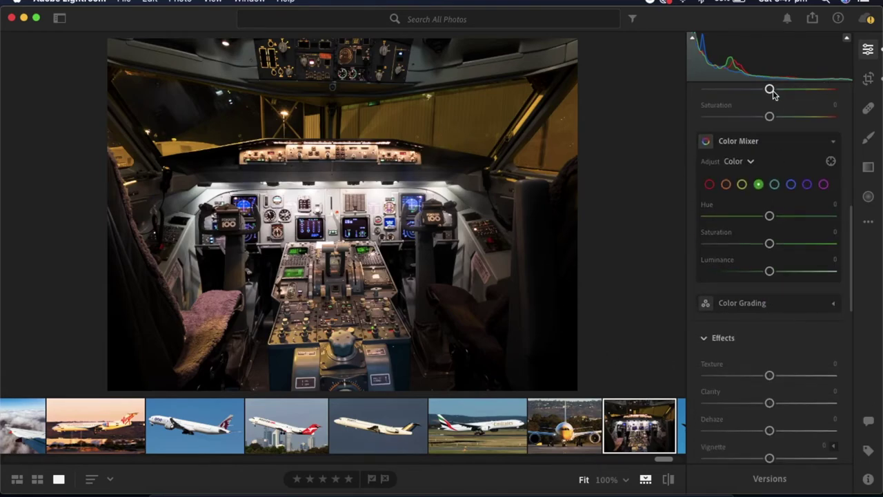
scroll(791, 264, down, 6)
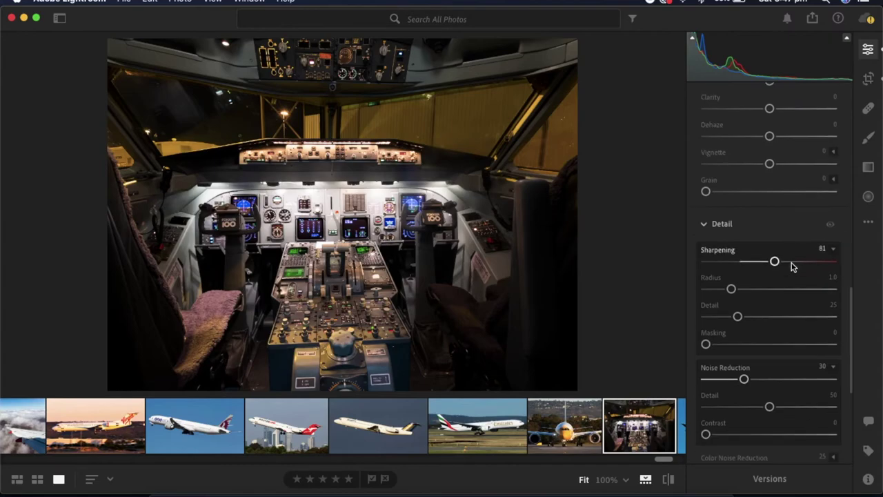
scroll(778, 374, down, 3)
scroll(778, 374, up, 20)
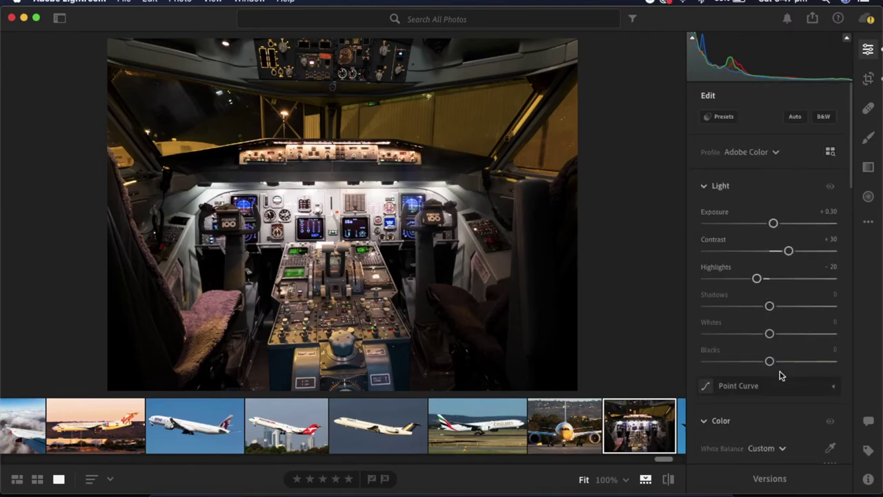
click(869, 139)
scroll(800, 356, down, 3)
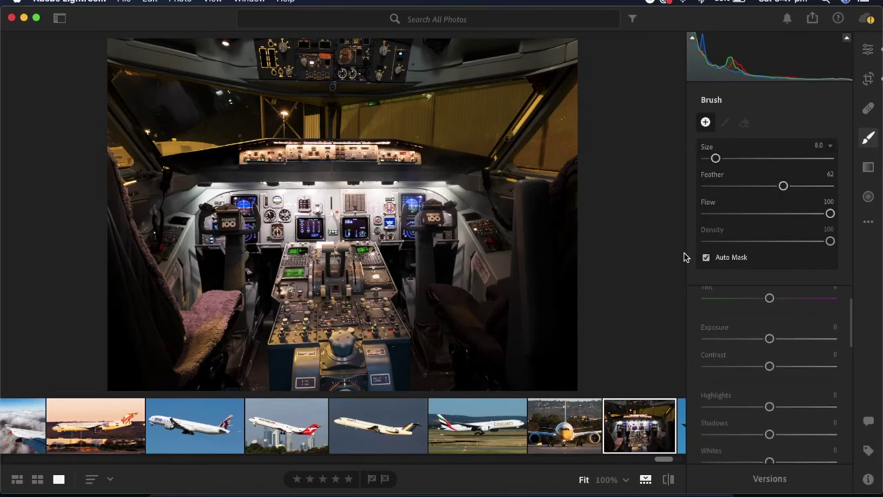
scroll(815, 447, down, 1)
drag(769, 392, 761, 394)
key(bracketright)
key(bracketright)
Paint the mask across the instrument panel, then return to the global adjustments.
drag(314, 202, 333, 198)
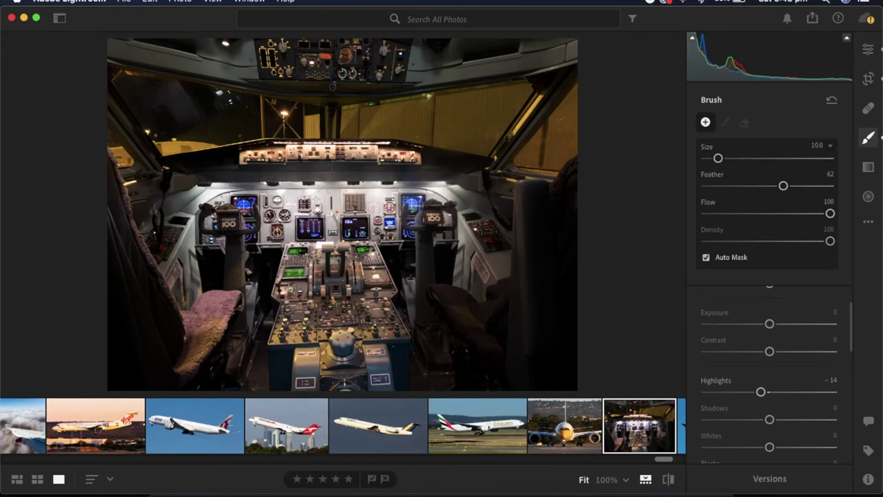
drag(336, 199, 428, 207)
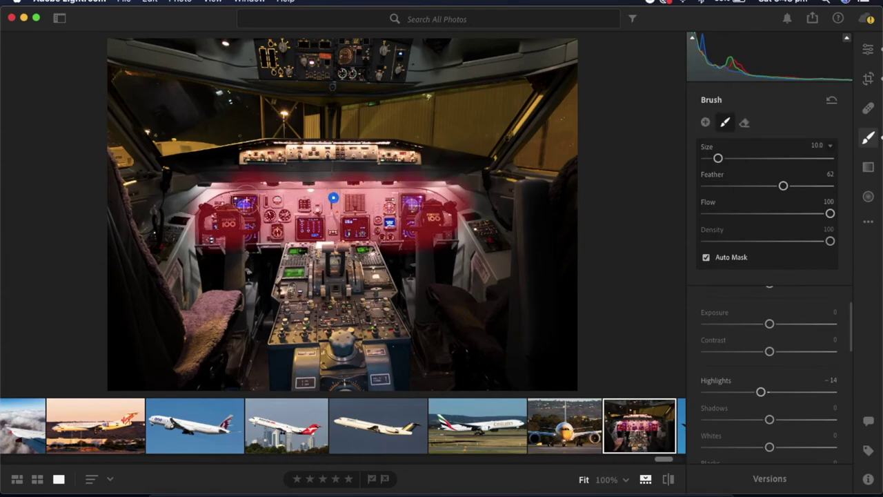
click(870, 53)
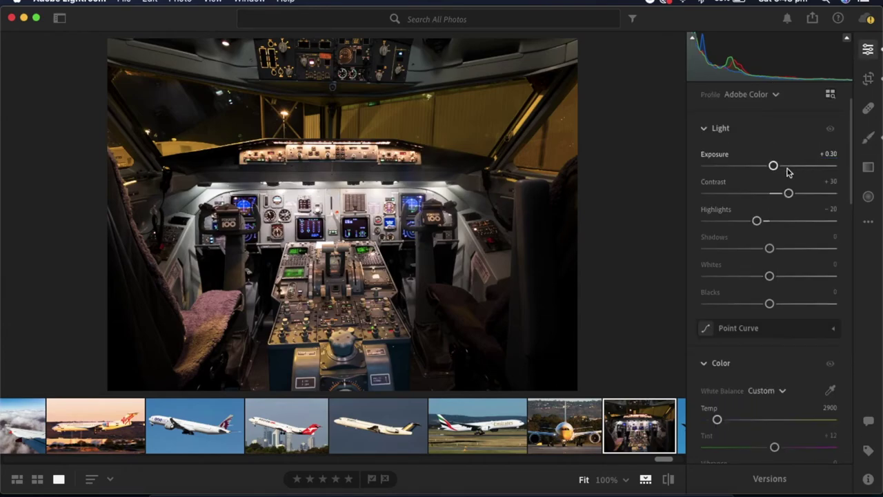
Set Exposure to +0.50 and check the glareshield at 100% before returning to Fit.
click(831, 154)
text(0.5)
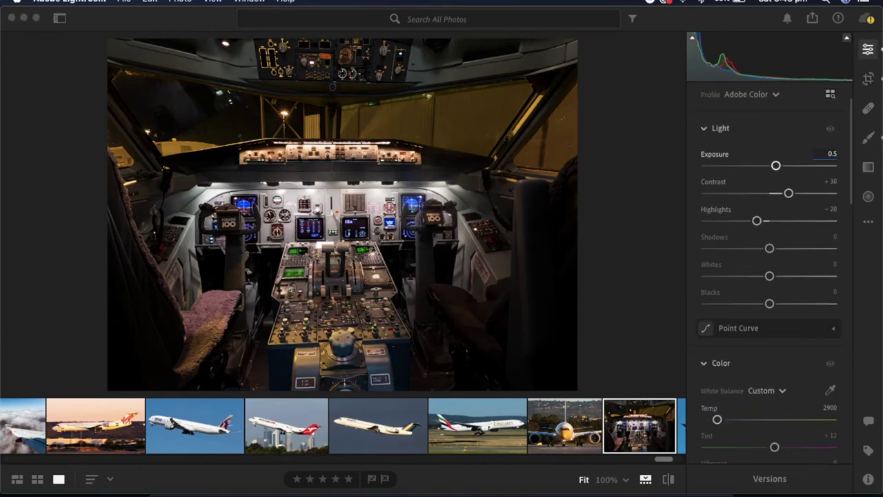
key(Return)
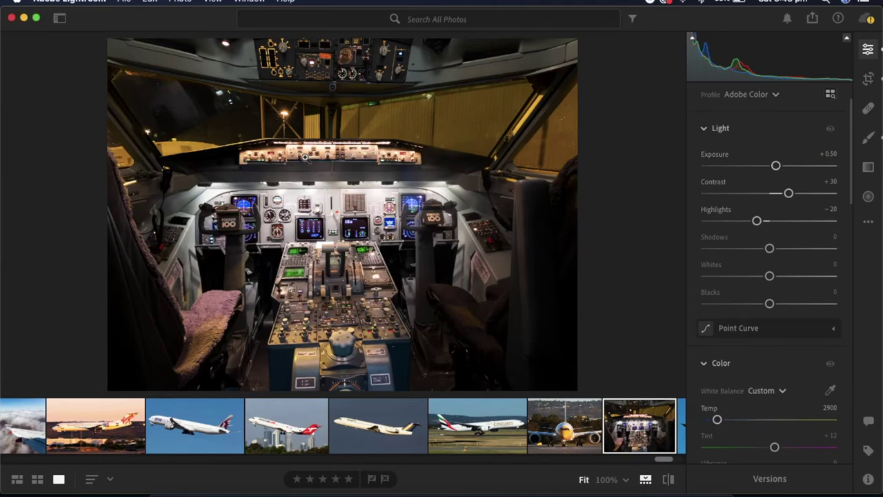
click(243, 163)
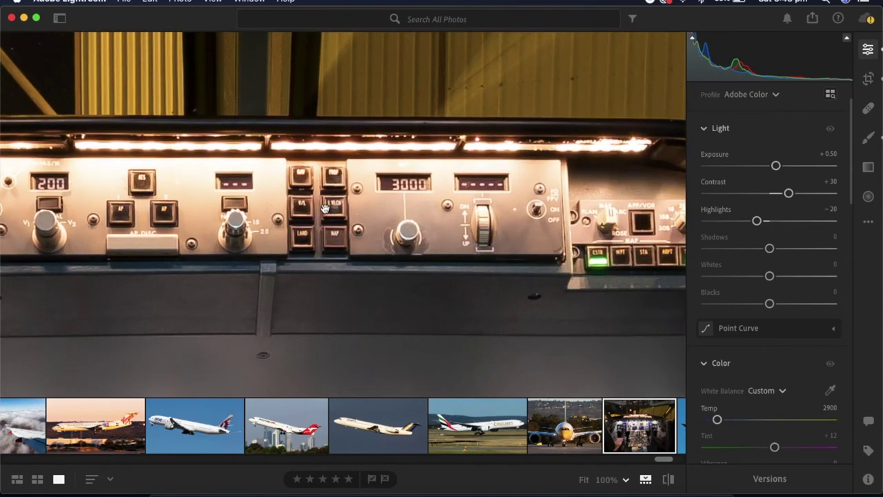
click(418, 224)
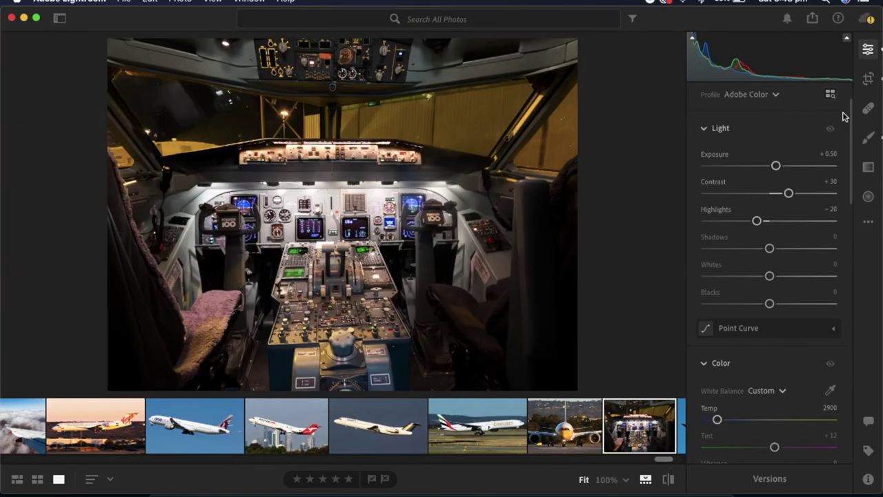
Toggle Visualize Spots on and off in Healing, then return to the Edit panel.
click(868, 109)
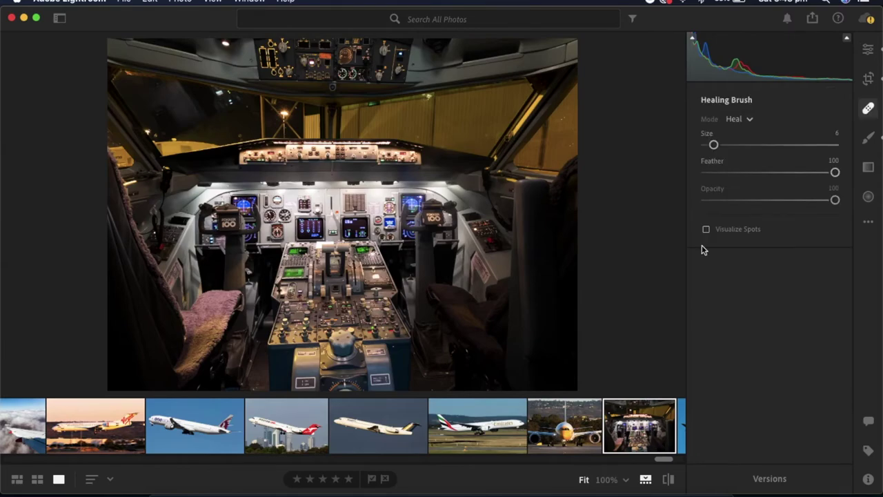
click(714, 230)
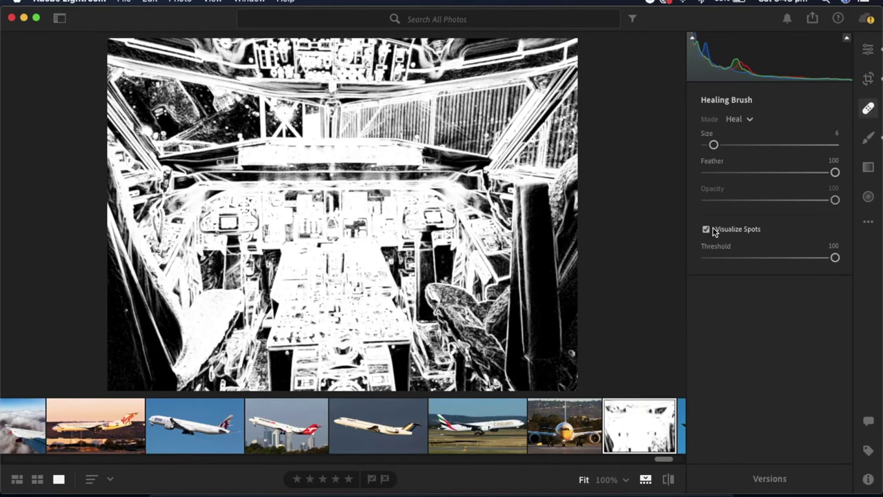
click(704, 229)
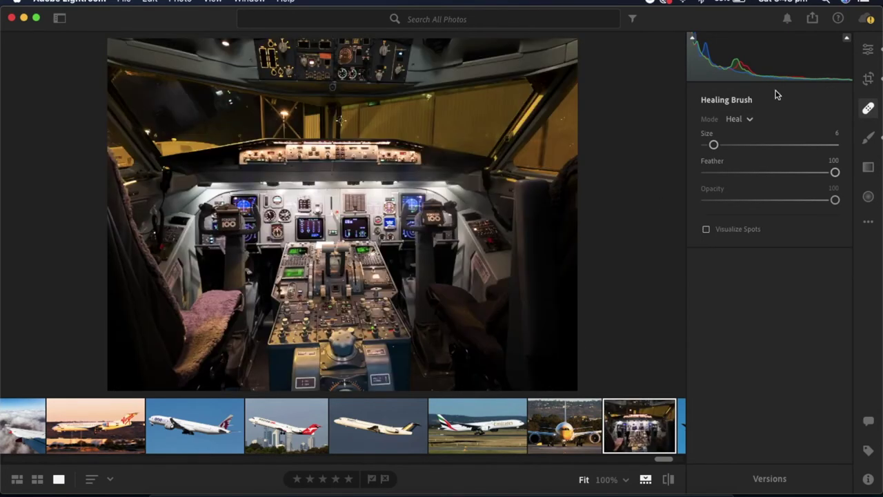
click(869, 51)
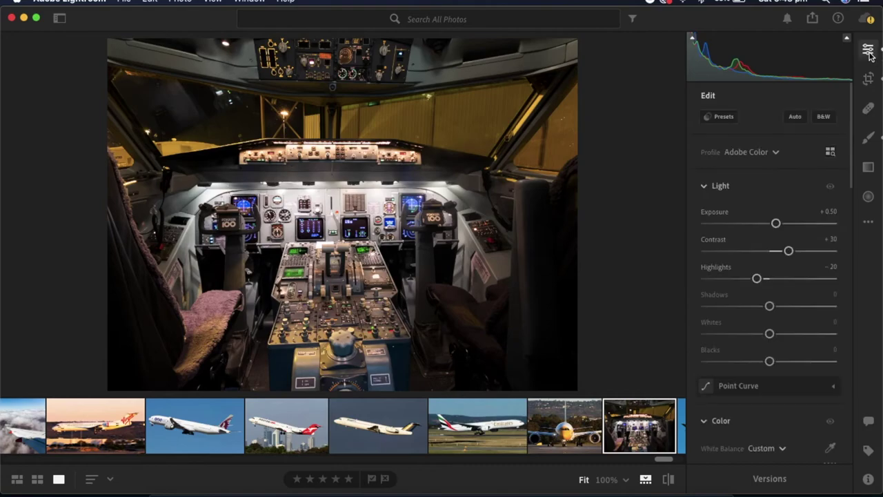
click(812, 19)
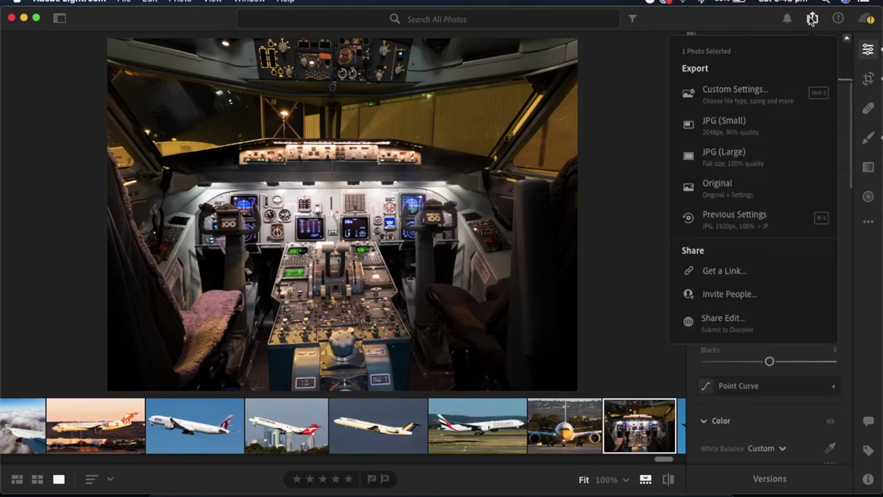
click(733, 90)
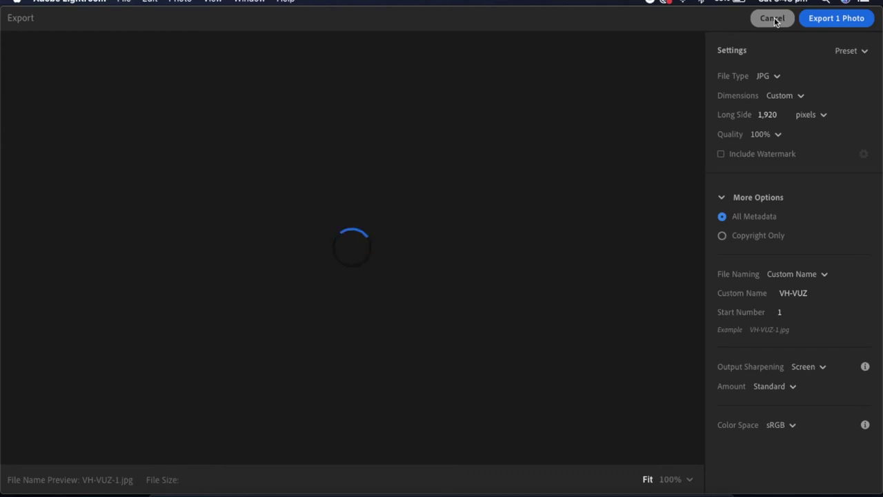
click(773, 19)
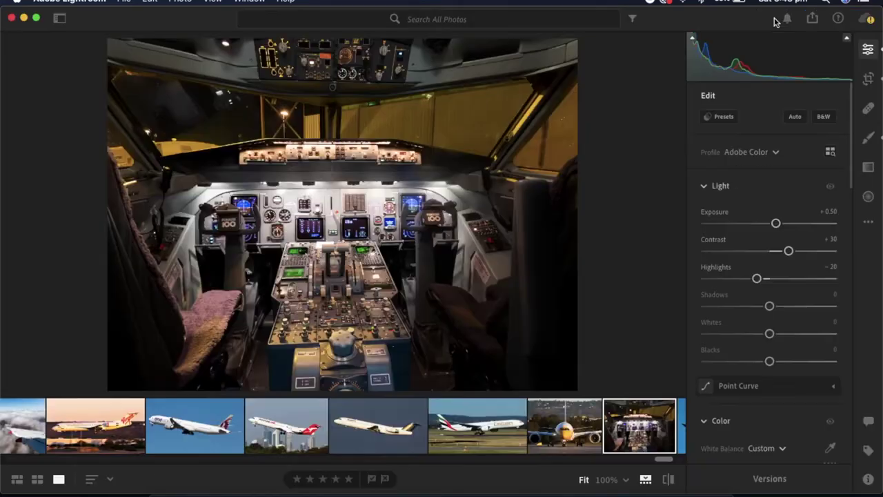
click(326, 208)
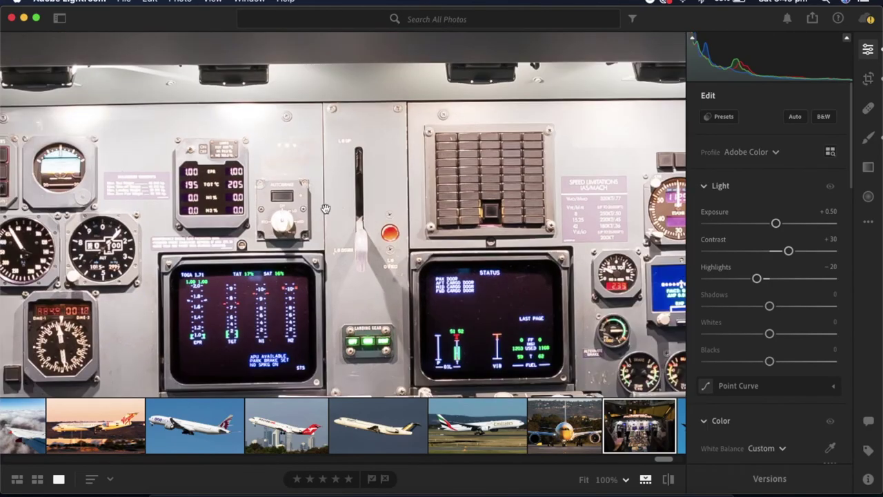
click(326, 208)
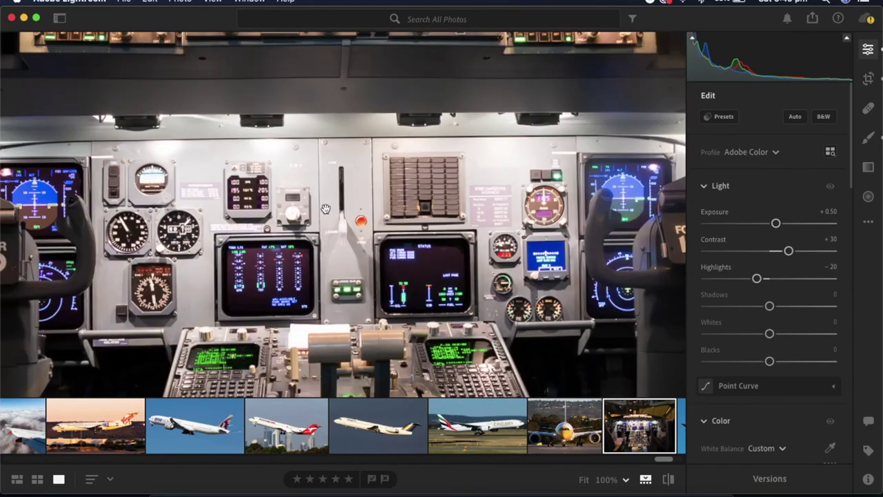
click(303, 235)
drag(303, 234, 506, 198)
click(506, 199)
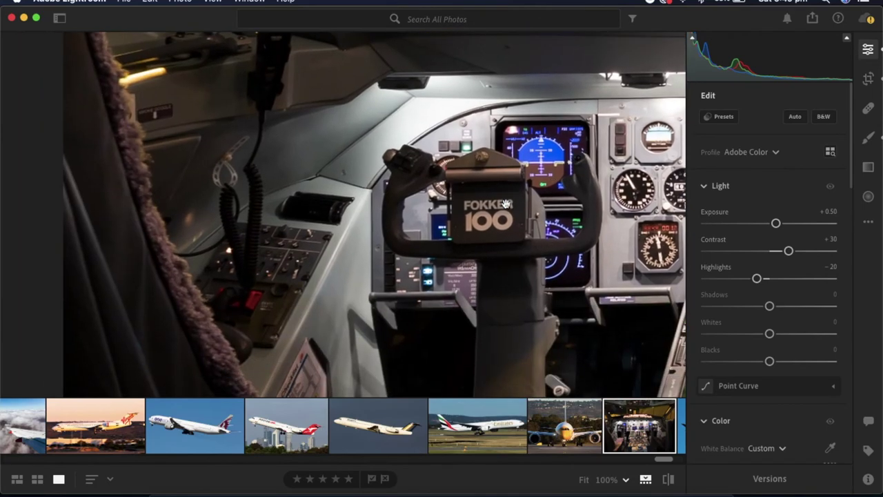
scroll(511, 179, down, 2)
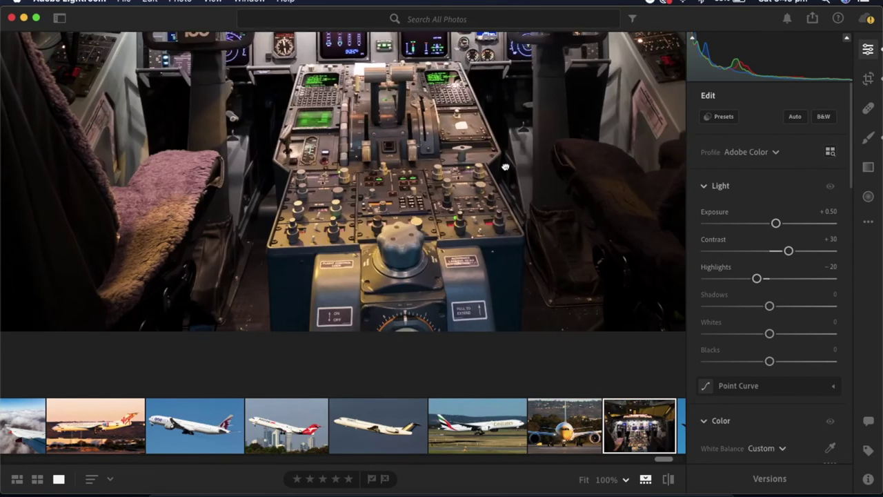
scroll(506, 351, up, 5)
drag(440, 320, 439, 269)
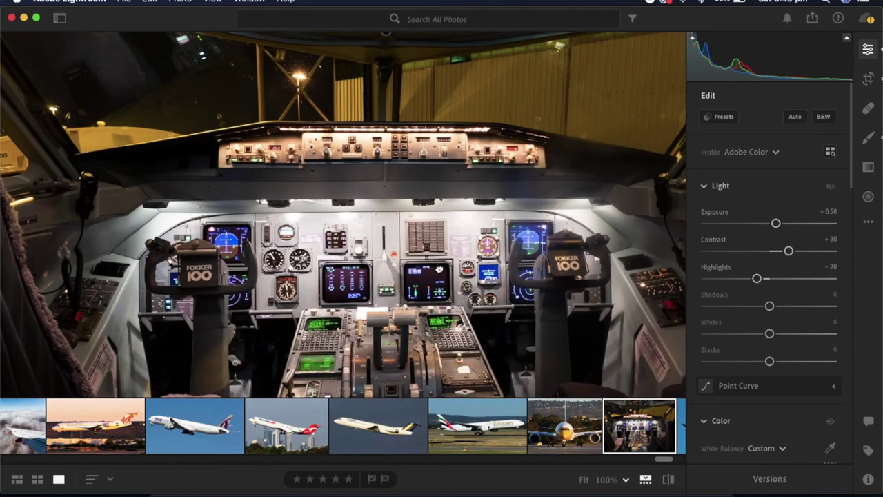
click(312, 241)
click(308, 222)
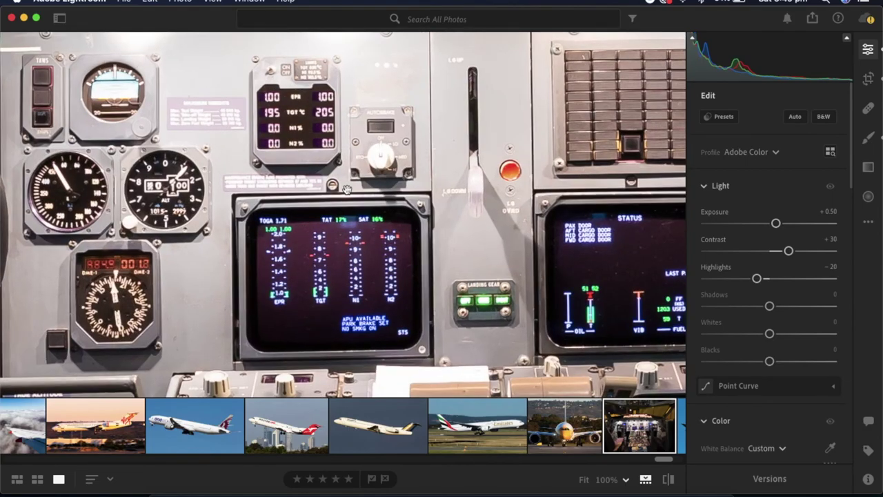
click(382, 185)
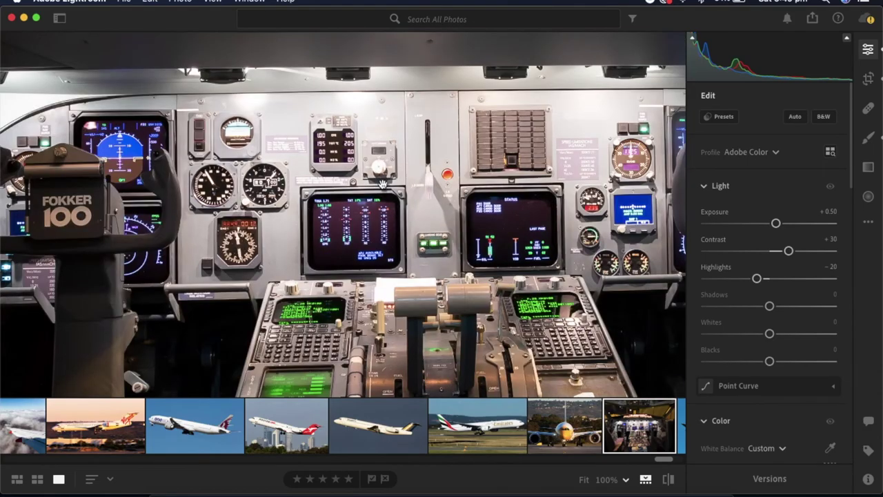
click(338, 209)
click(338, 209)
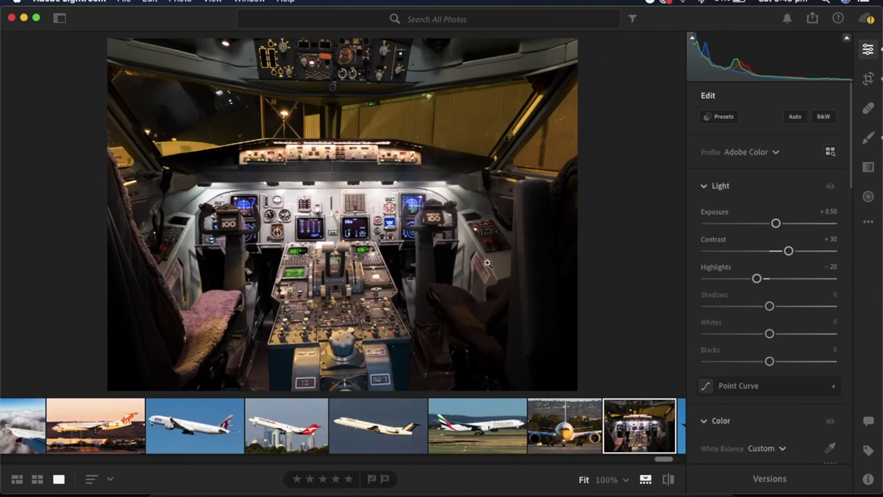
click(489, 263)
click(486, 281)
Open the custom export settings and set Long Side to 1400 pixels.
click(812, 18)
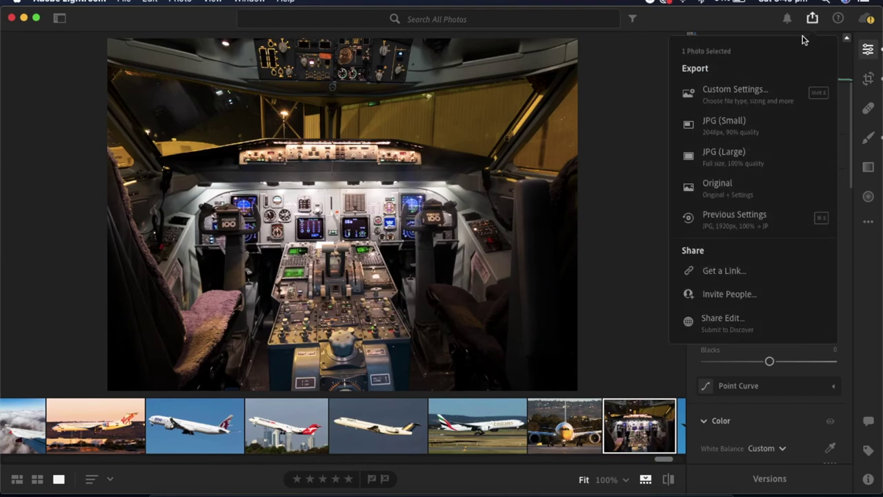
click(747, 94)
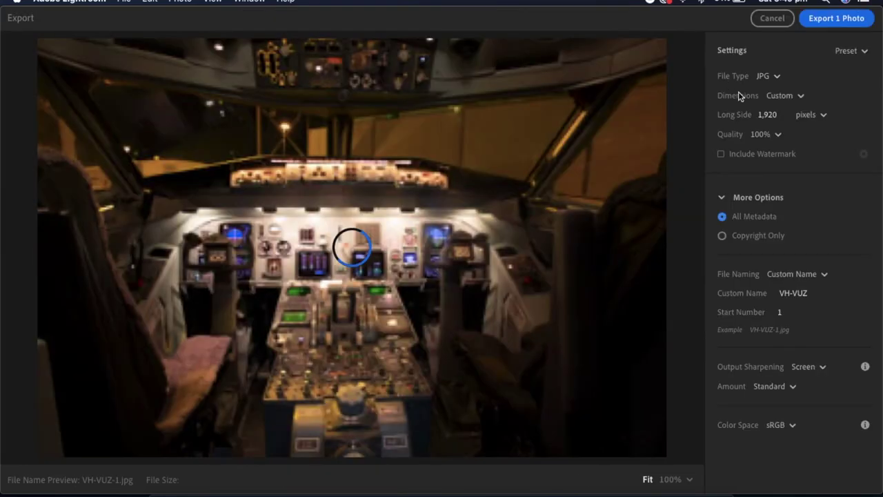
double_click(772, 115)
text(1400)
Set the export's custom file name to FOKKER NIGHT SHOT.
click(809, 294)
key(BackSpace)
text(FO)
text(KKER )
text(10)
text(0)
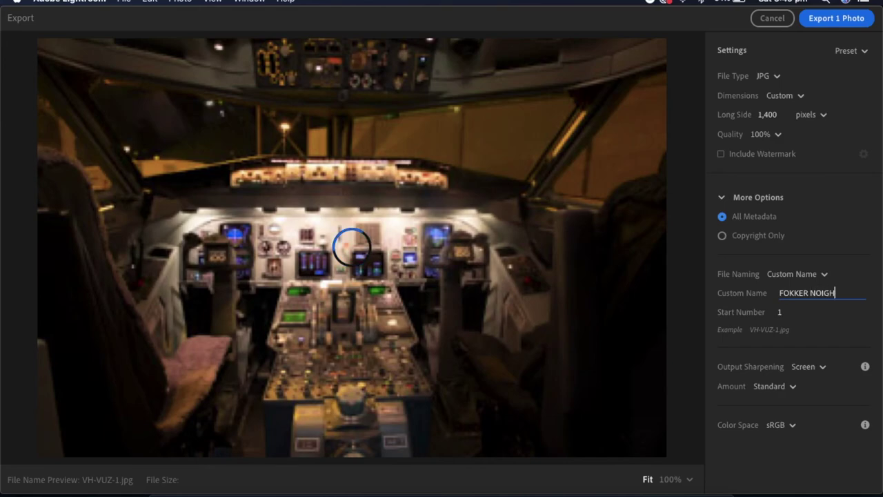
text(GHT SHOT)
key(Return)
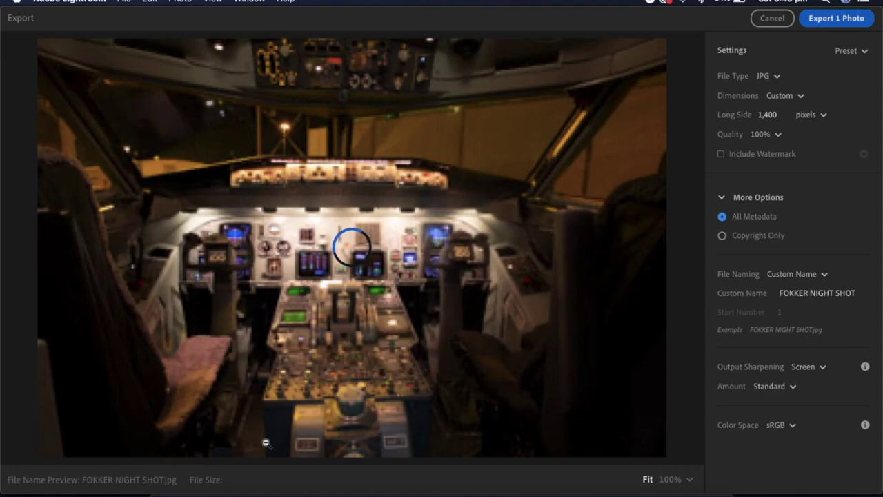
key(super+Tab)
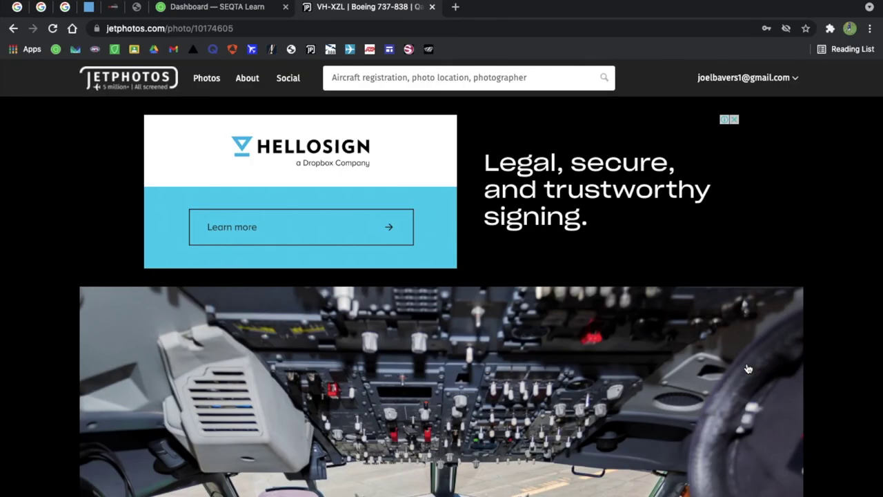
scroll(682, 343, down, 4)
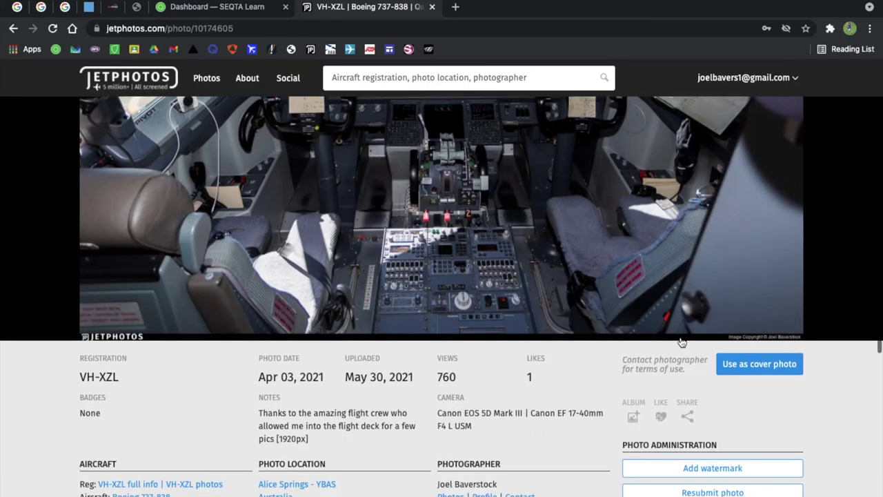
scroll(493, 296, left, 5)
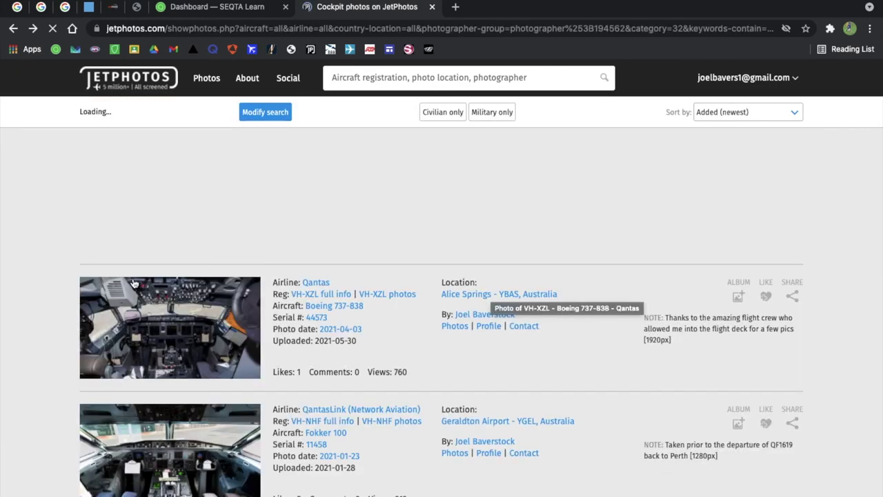
click(147, 279)
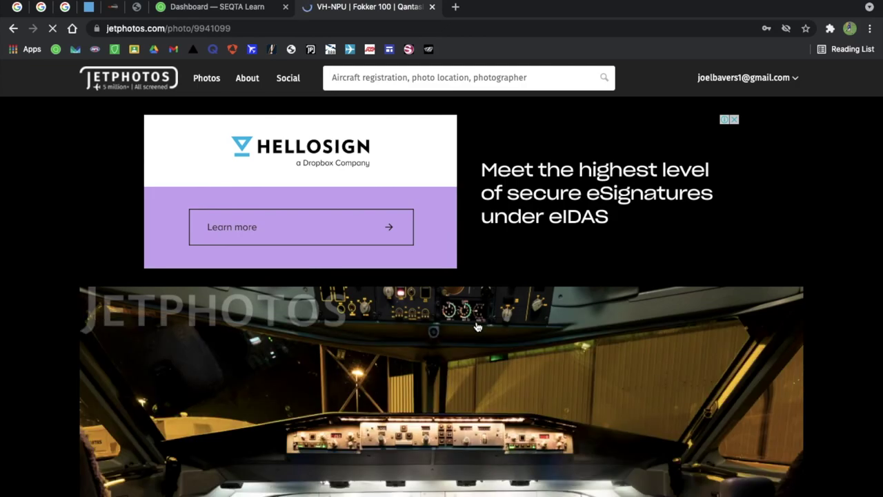
scroll(478, 326, down, 5)
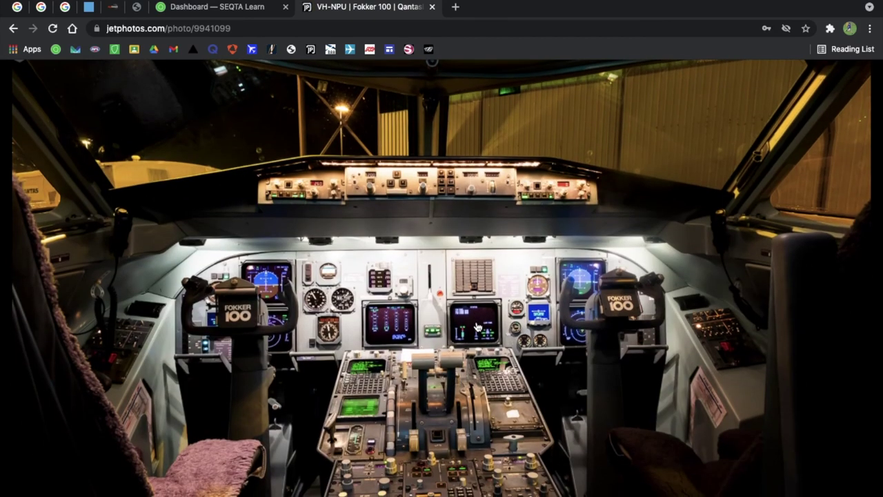
scroll(477, 327, left, 5)
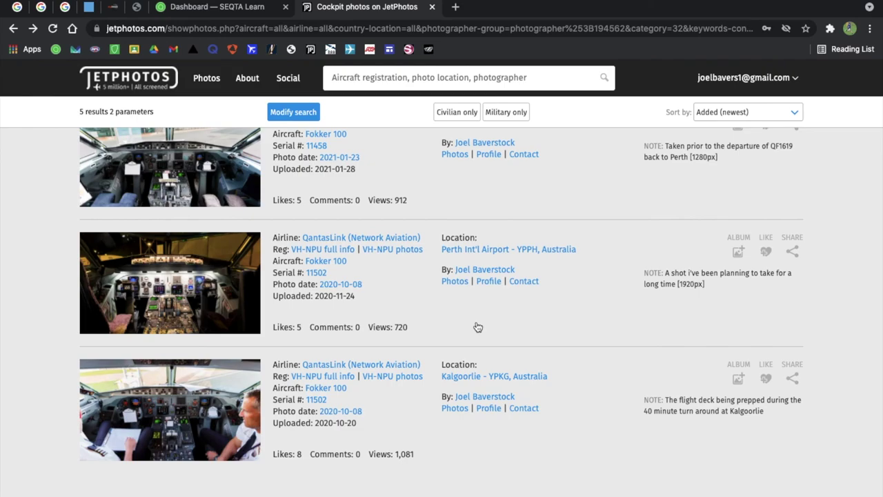
scroll(449, 331, up, 10)
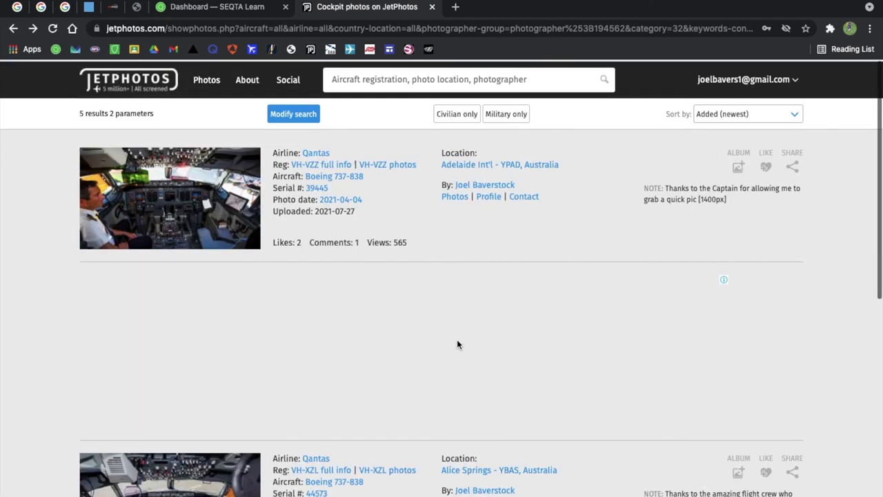
scroll(457, 343, down, 3)
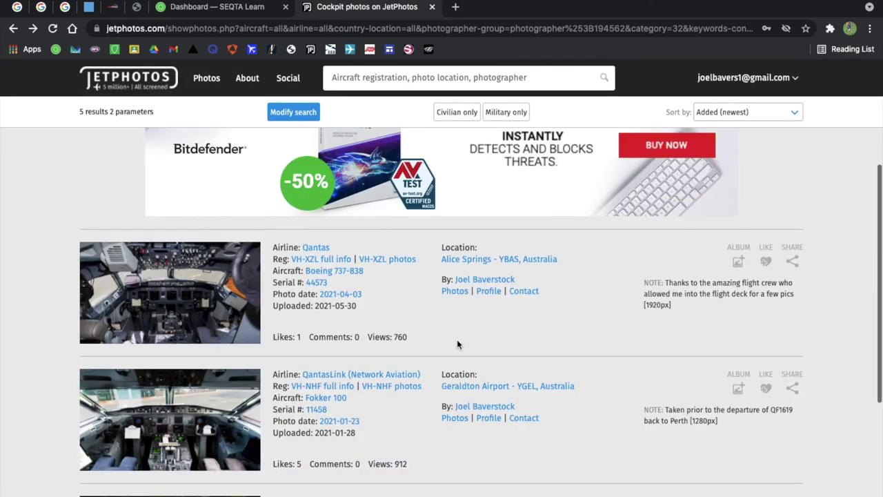
mouse_move(773, 77)
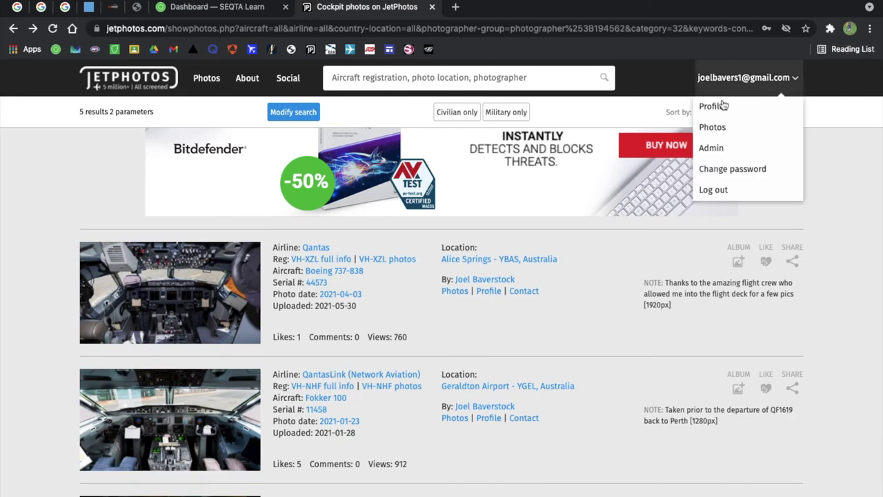